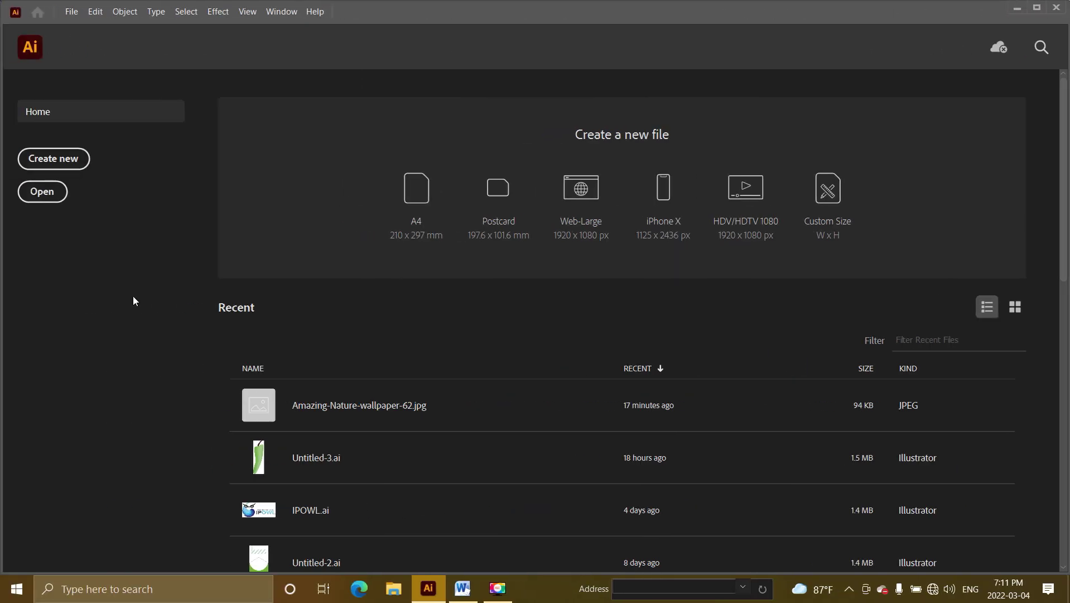
- Create a new A4 portrait document named 'clipping mask'
click(81, 159)
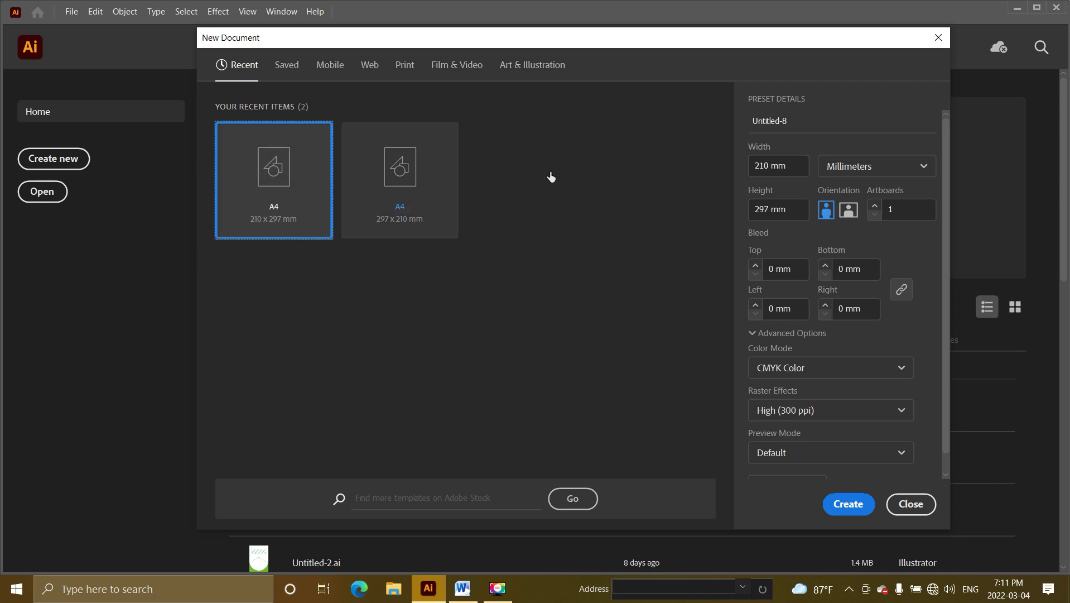
drag(793, 123, 743, 123)
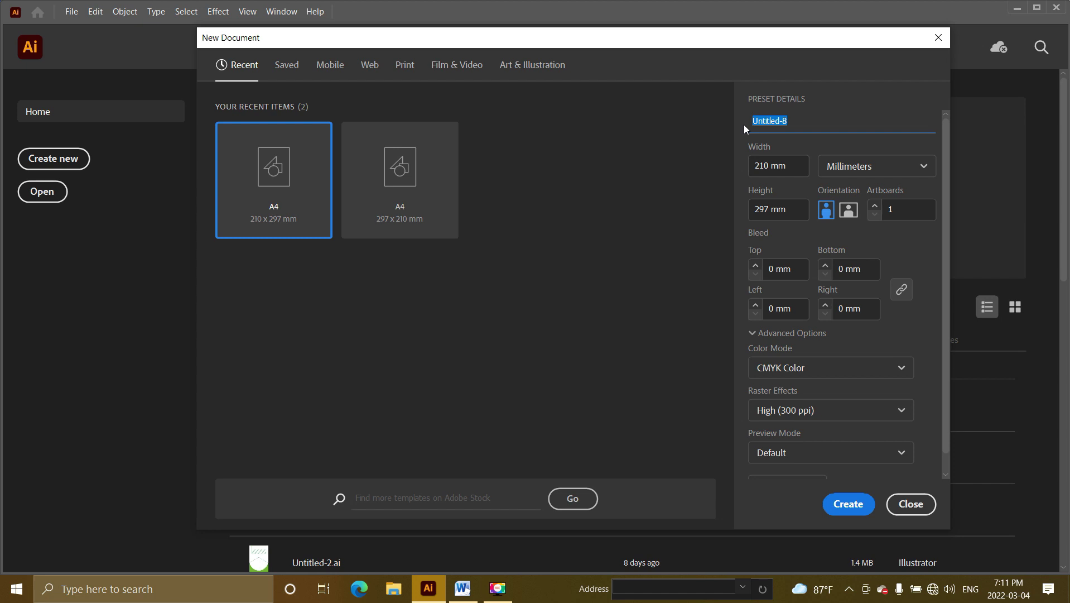
text(cl)
text(ipping mask)
click(855, 505)
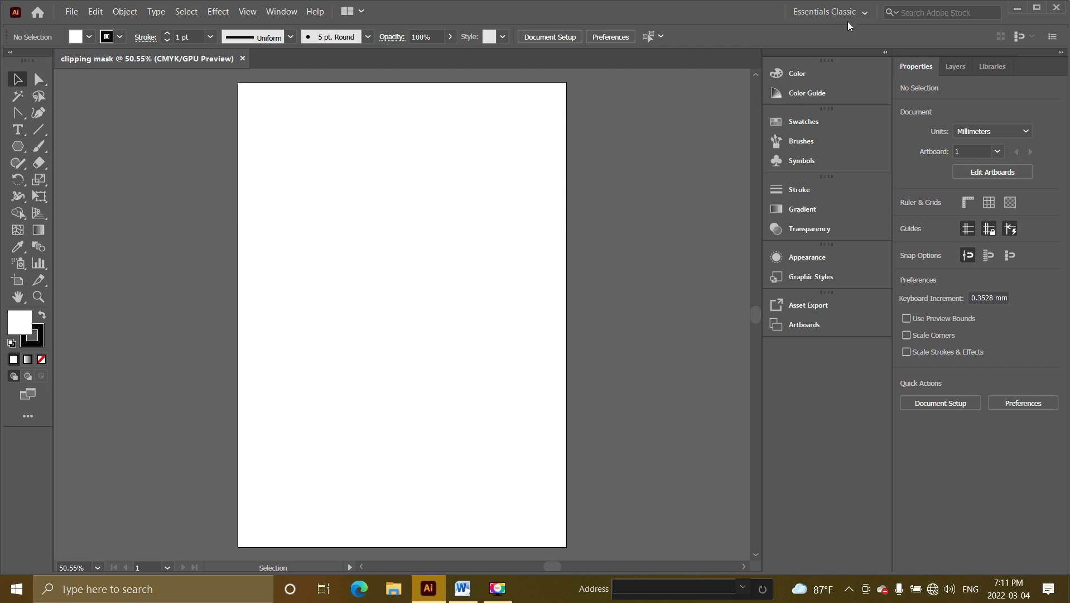
click(862, 13)
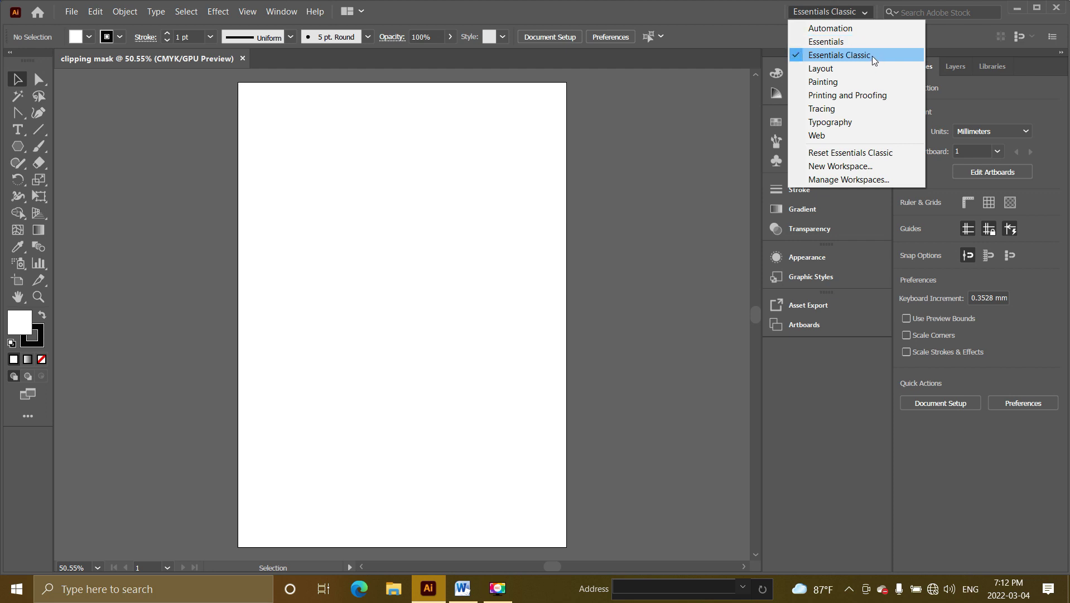
click(874, 56)
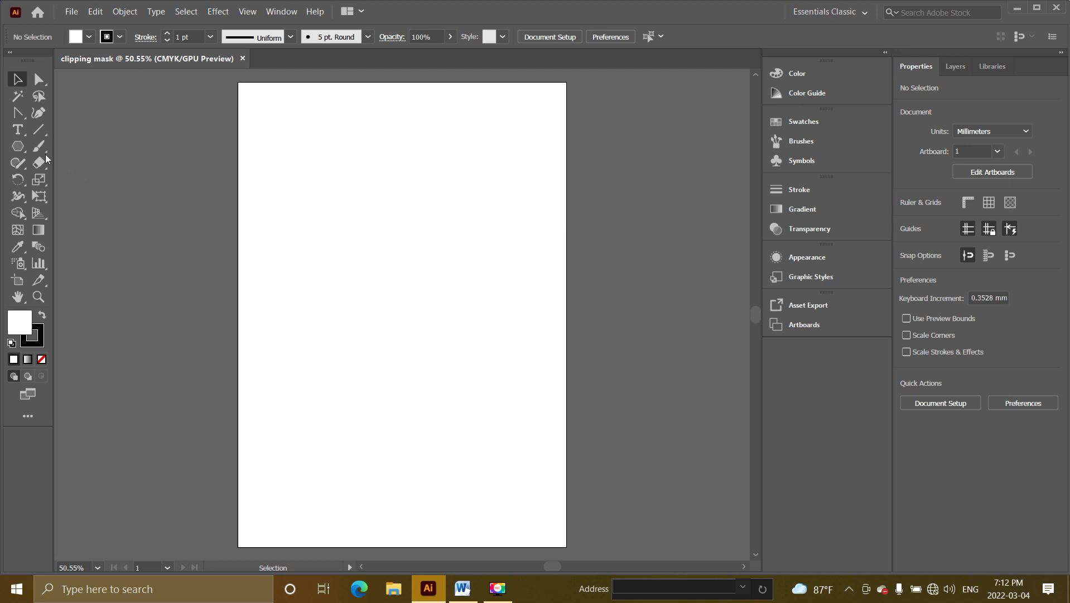
- Draw a small ellipse near the artboard's upper left, undoing a stray hexagon first
click(18, 147)
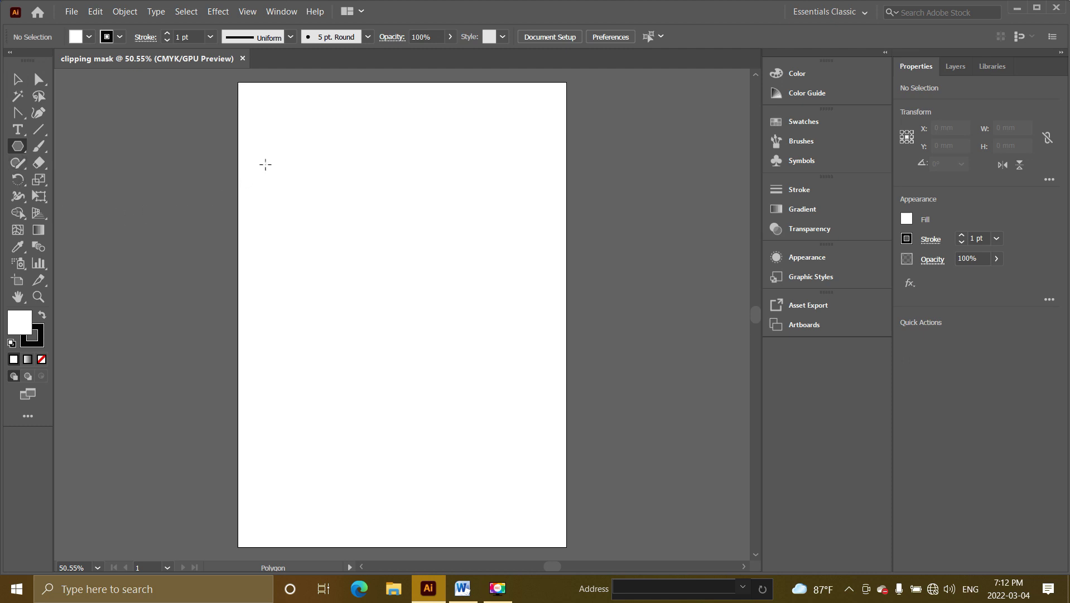
drag(264, 160, 279, 177)
key(ctrl+z)
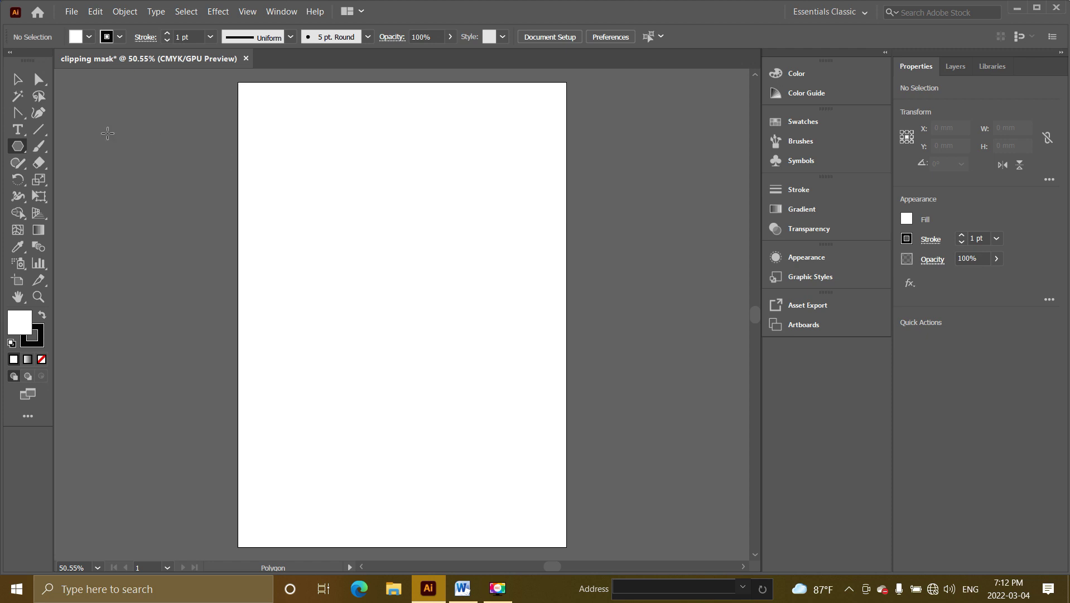
click(22, 147)
click(89, 179)
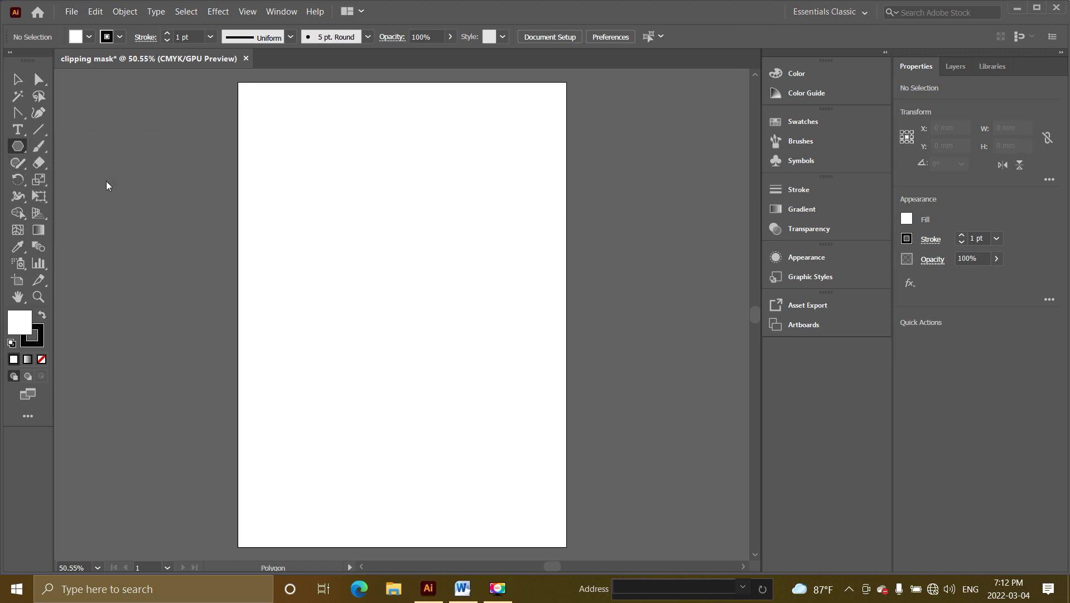
drag(282, 152, 309, 183)
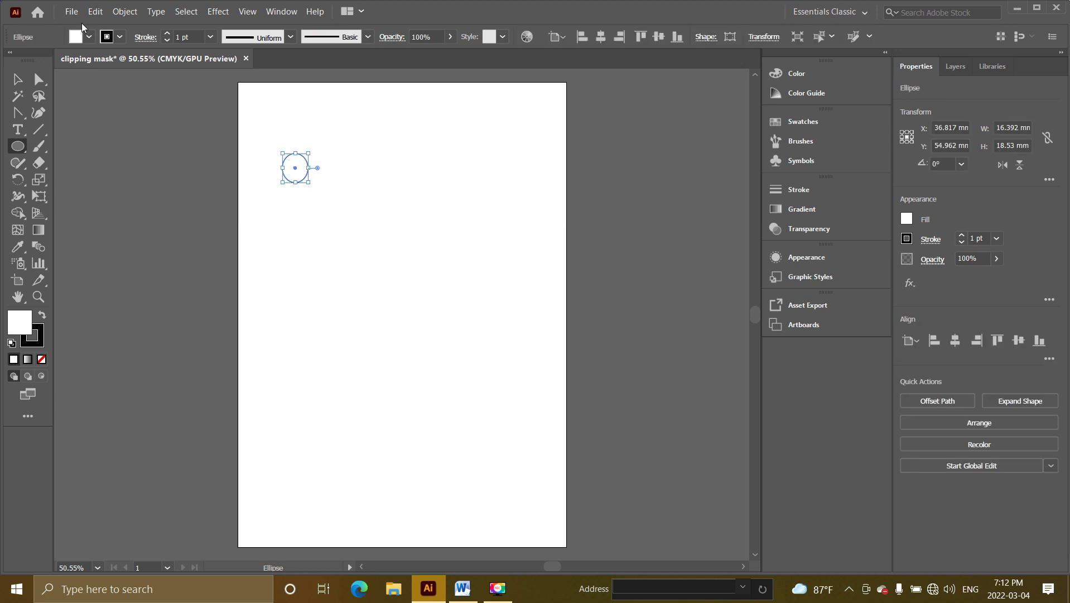
- Give the ellipse a red fill and no stroke
click(90, 42)
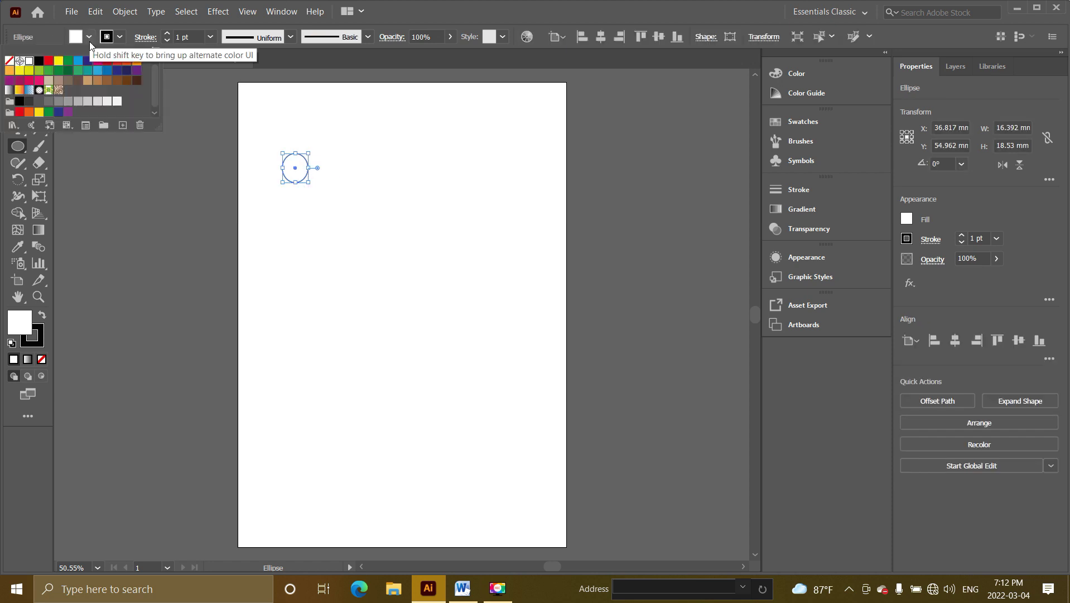
click(48, 61)
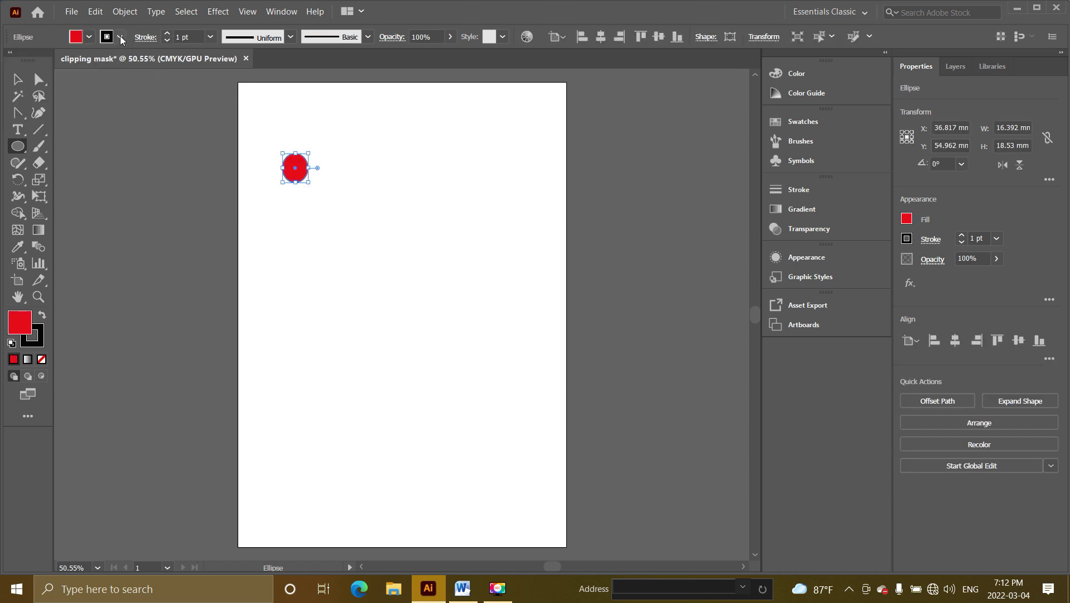
click(89, 36)
click(9, 61)
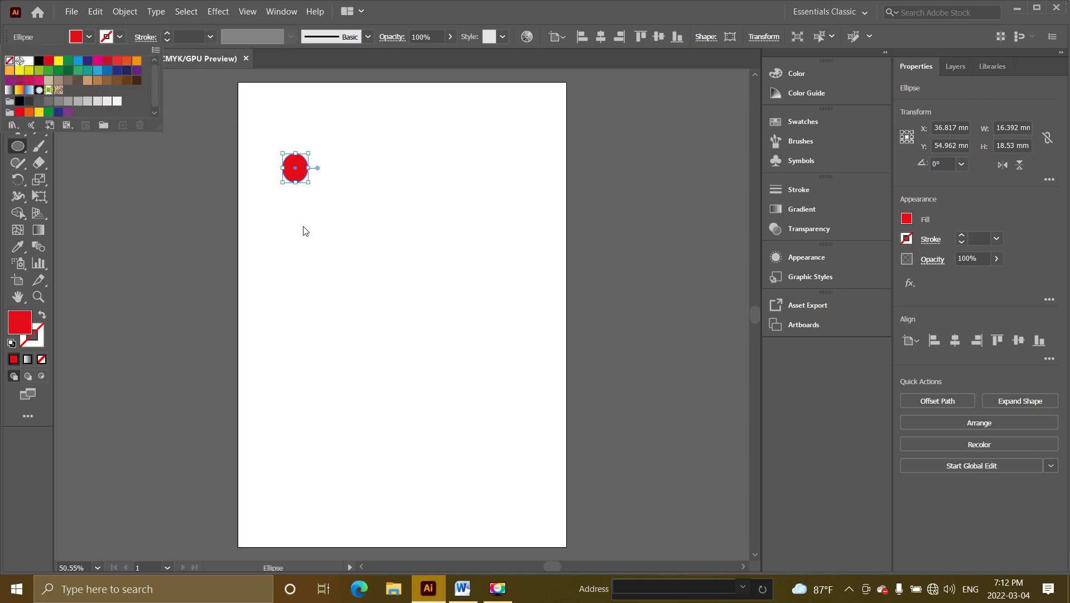
click(326, 227)
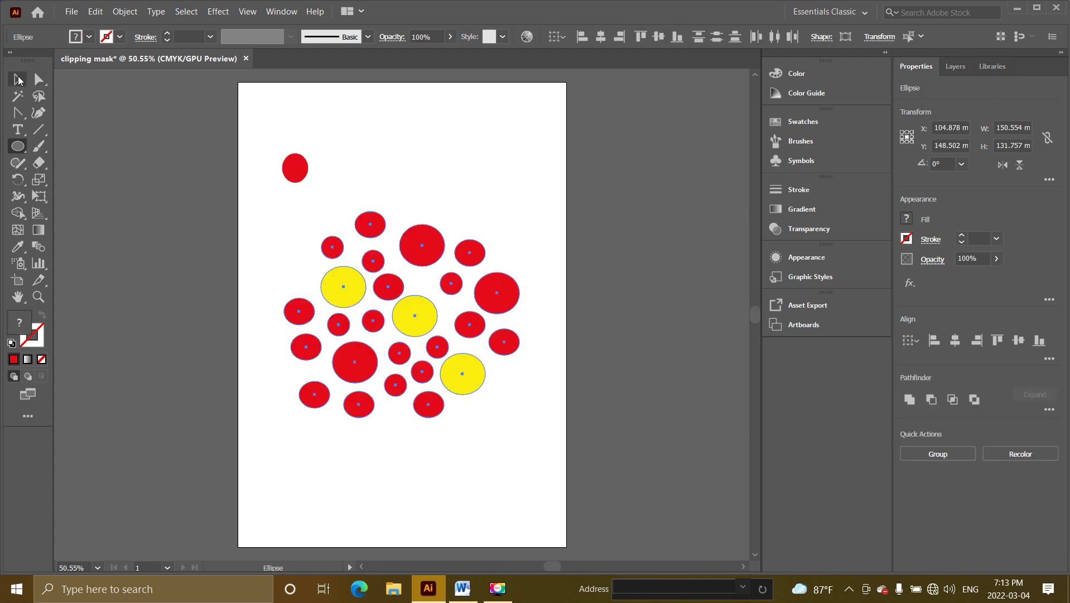
- Move the red and yellow circle cluster higher on the artboard, then deselect it
key(v)
drag(440, 265, 433, 151)
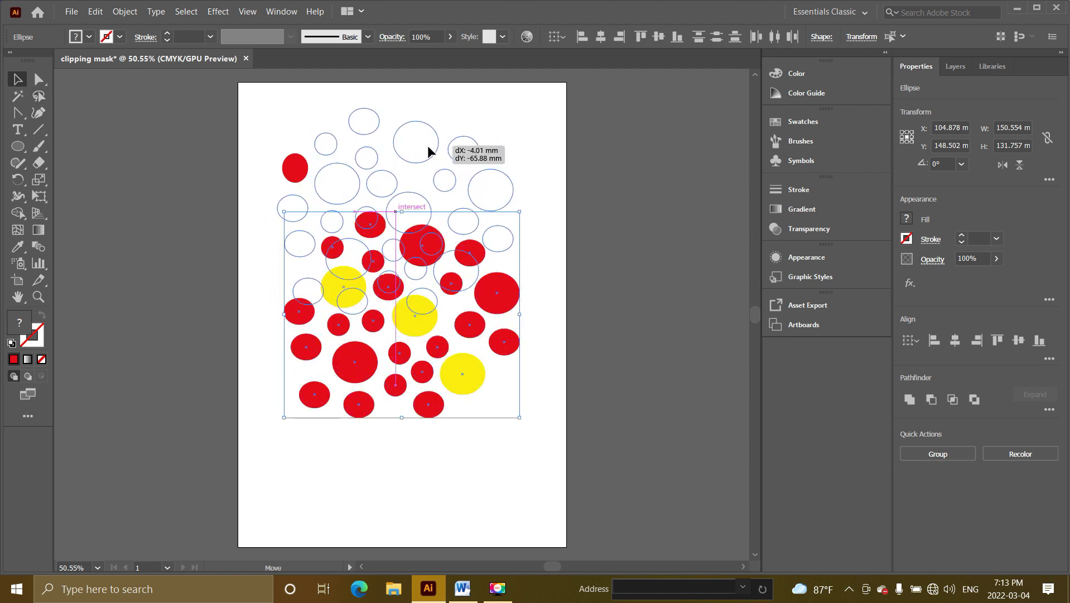
drag(433, 151, 429, 151)
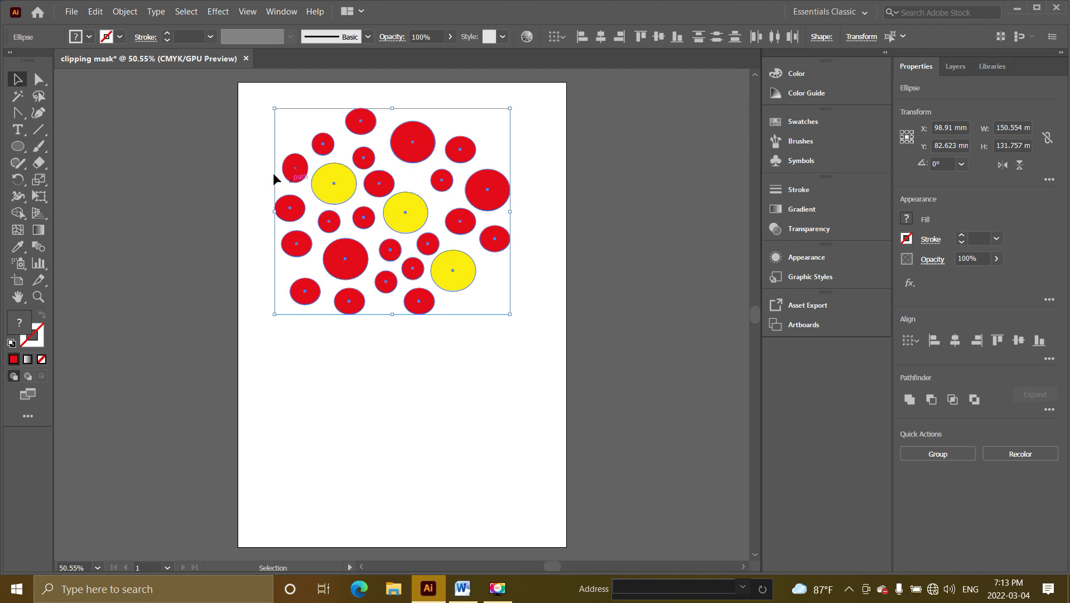
click(254, 166)
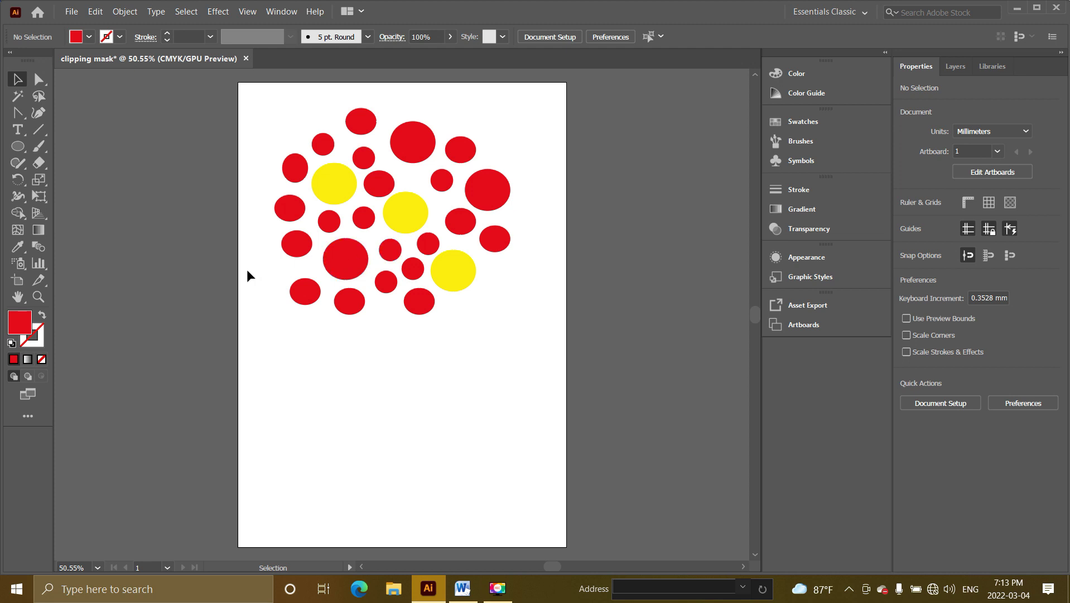
- Draw a red hexagon with the Polygon tool and move it below the circles
right_click(19, 150)
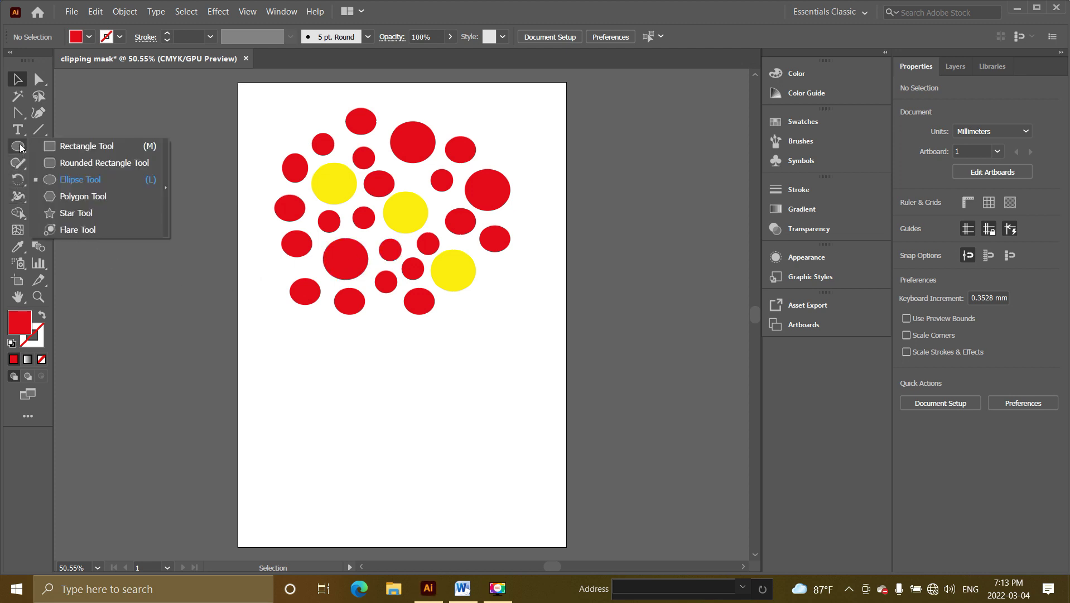
click(89, 196)
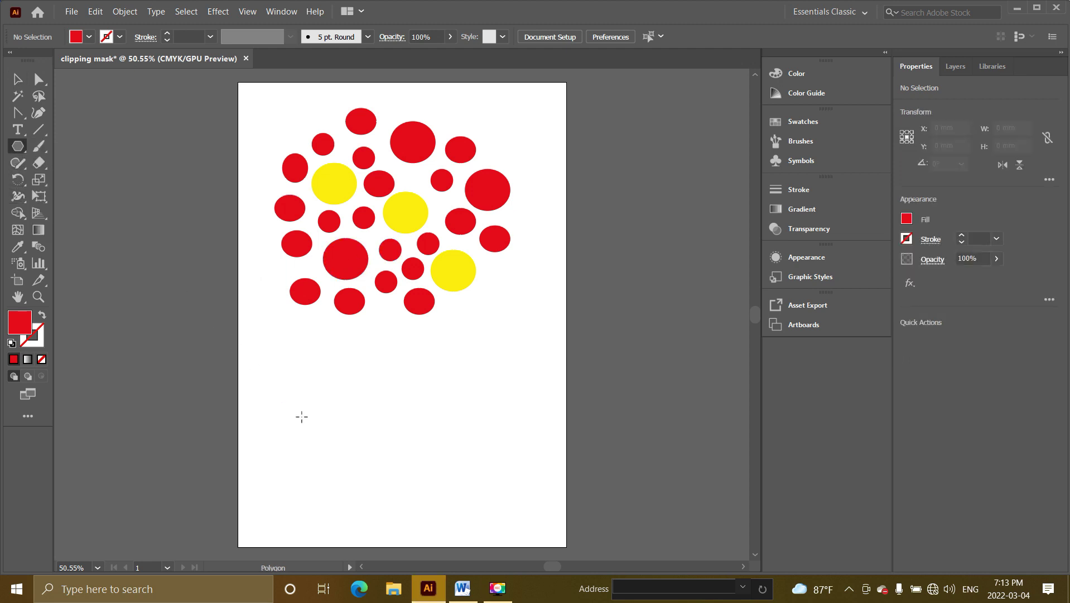
drag(253, 333, 313, 402)
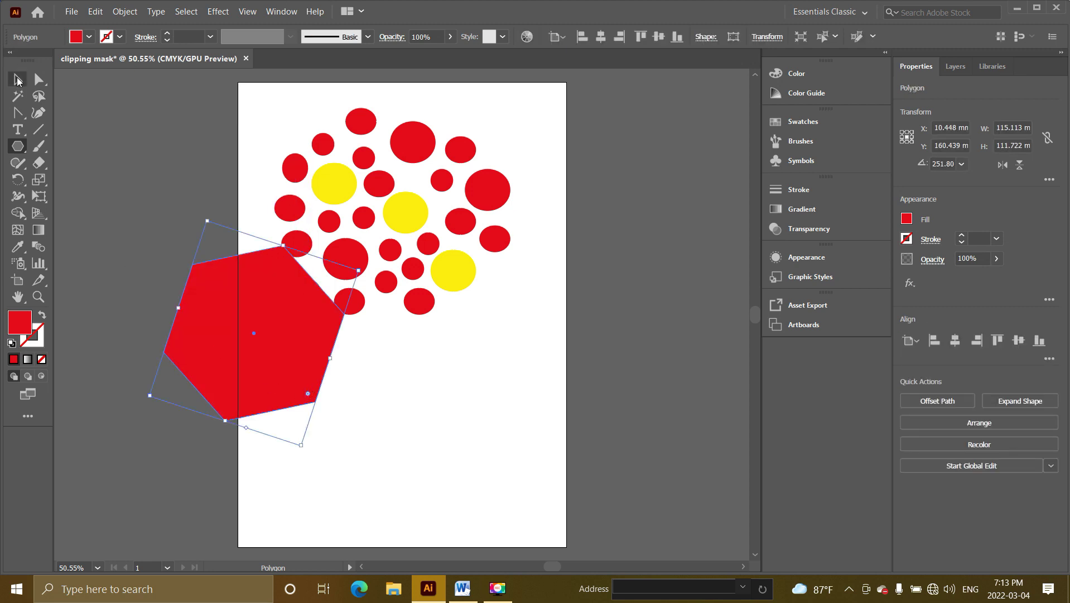
key(v)
drag(287, 347, 369, 428)
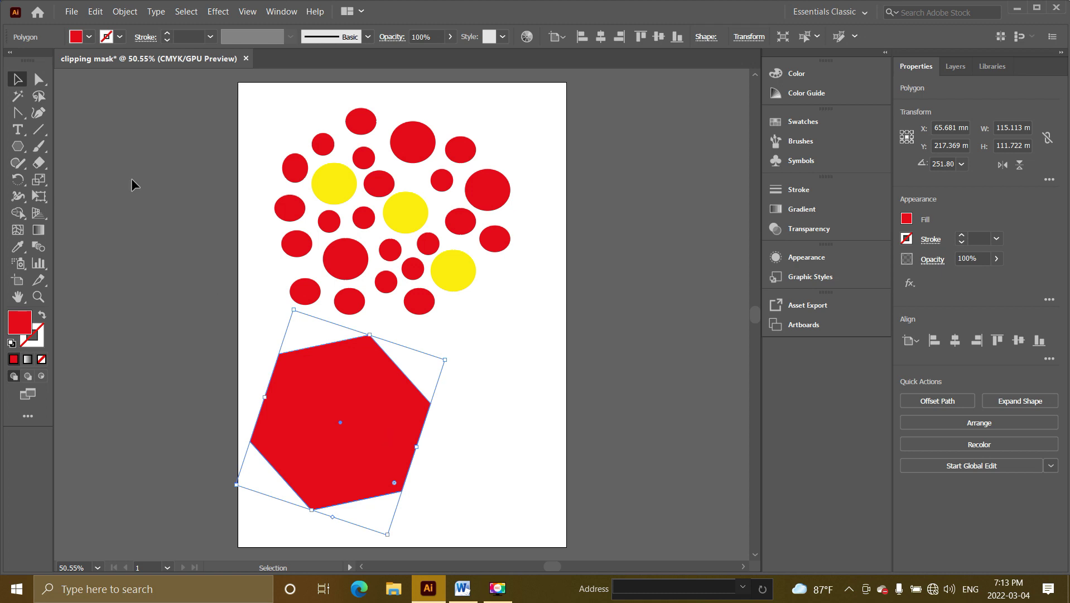
- Give the hexagon fill None and a black 2 pt stroke
click(89, 37)
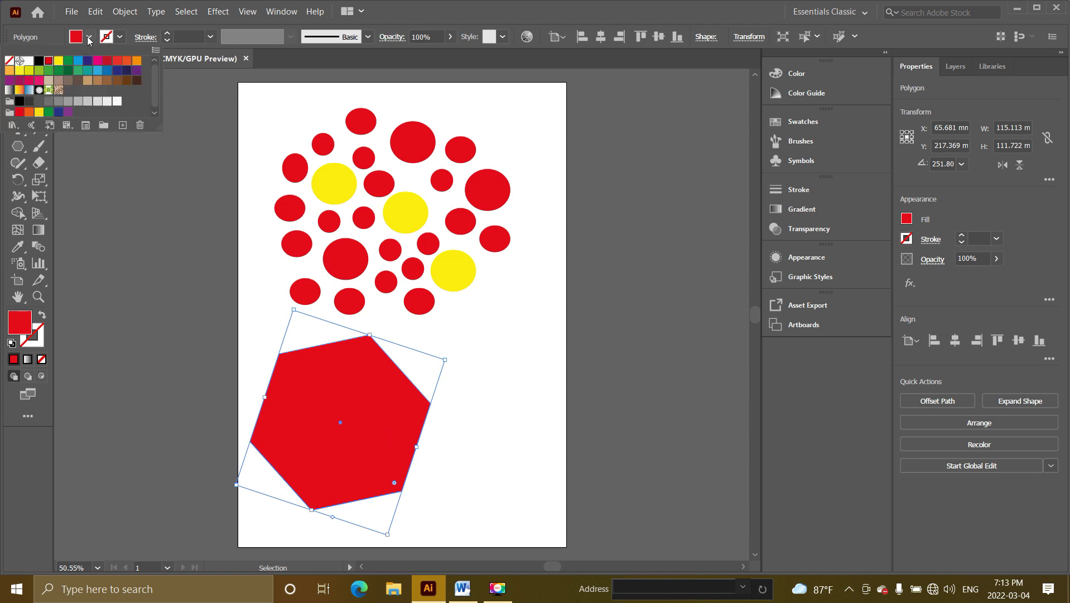
click(9, 60)
click(120, 37)
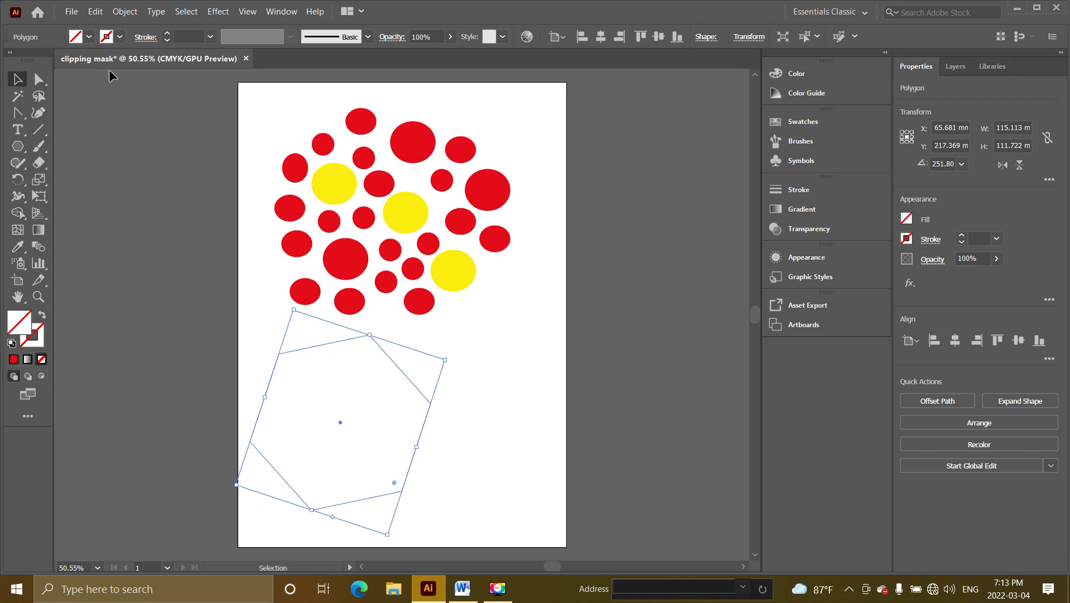
click(119, 38)
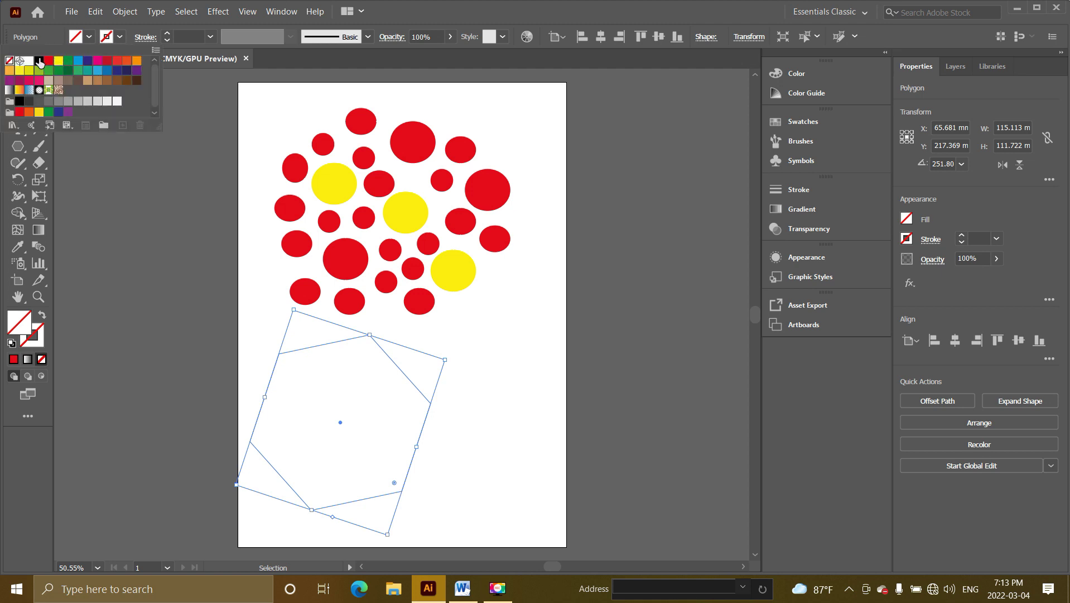
click(38, 60)
click(209, 37)
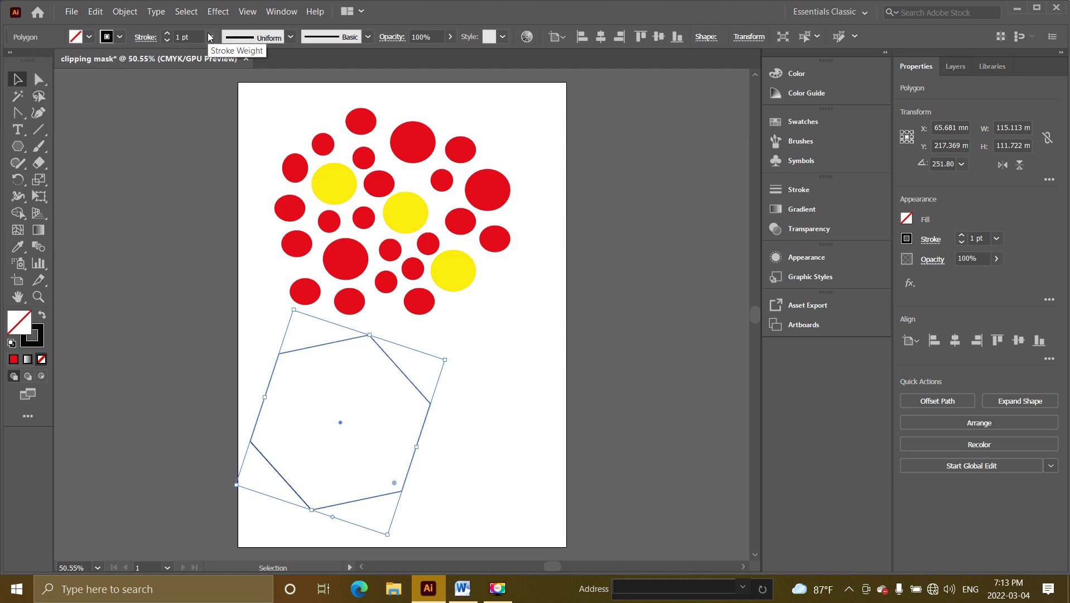
click(210, 37)
click(221, 113)
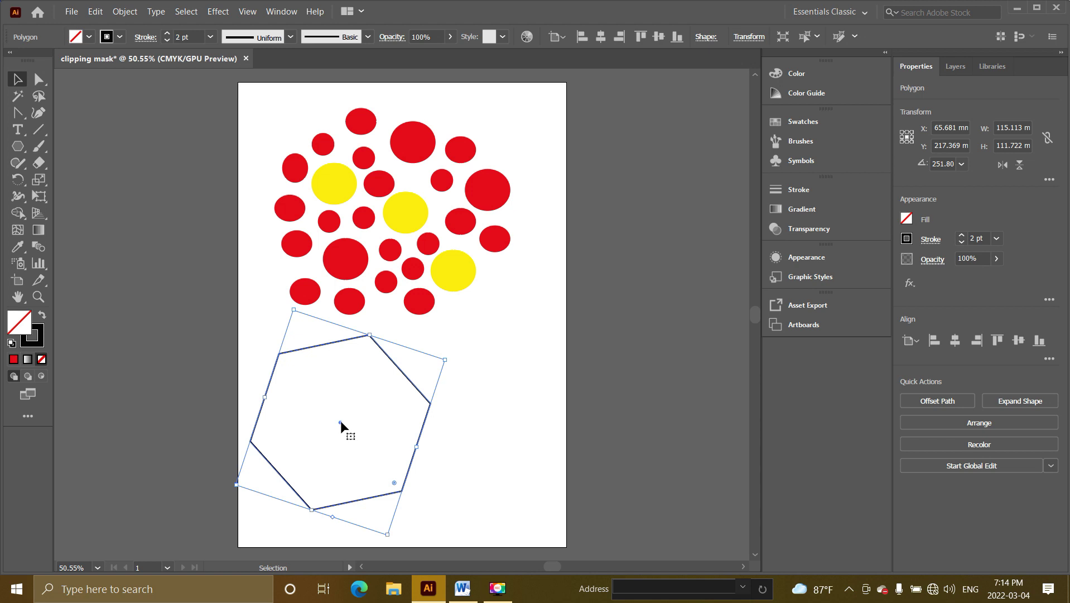
- Move the hexagon outline over the circles and marquee-select it with all circles
mouse_move(341, 423)
mouse_down()
mouse_move(357, 282)
mouse_move(387, 286)
mouse_move(385, 211)
mouse_move(396, 209)
mouse_up()
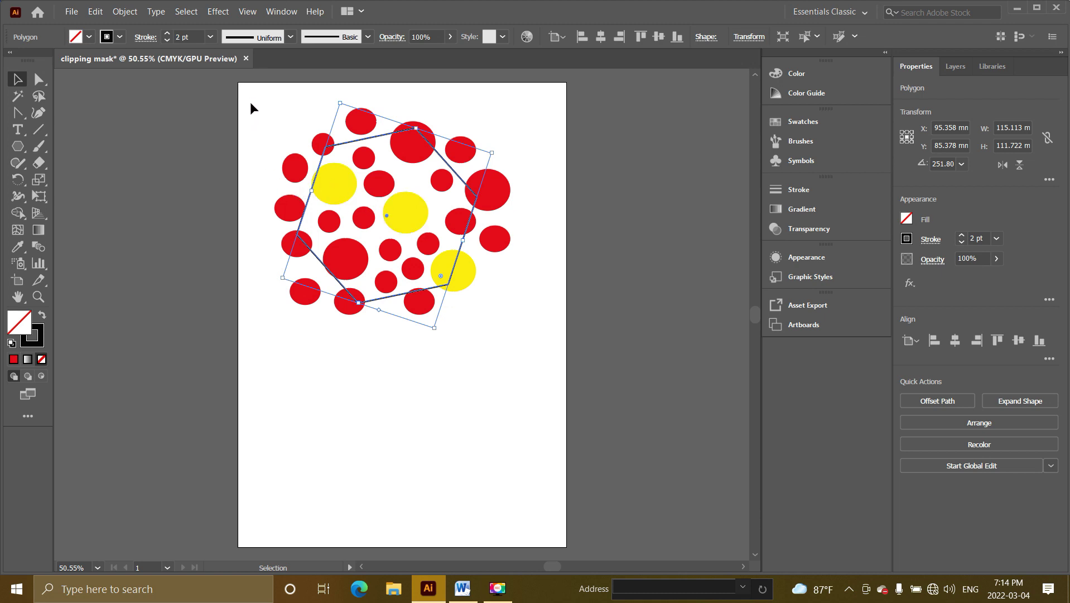
drag(249, 99, 523, 356)
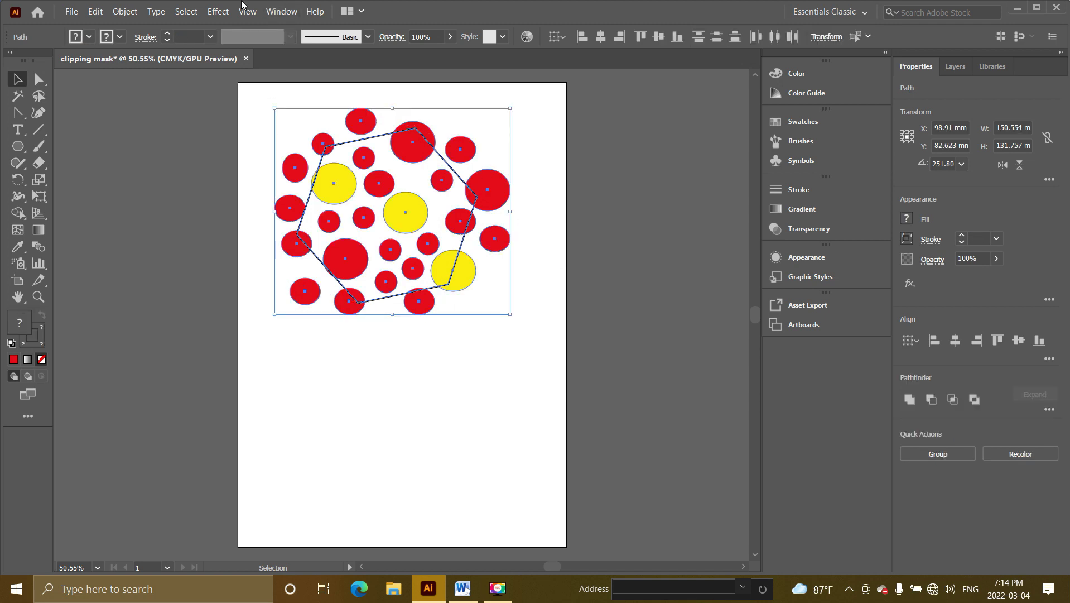
- Apply Object > Clipping Mask > Make to clip the circles inside the hexagon
click(125, 11)
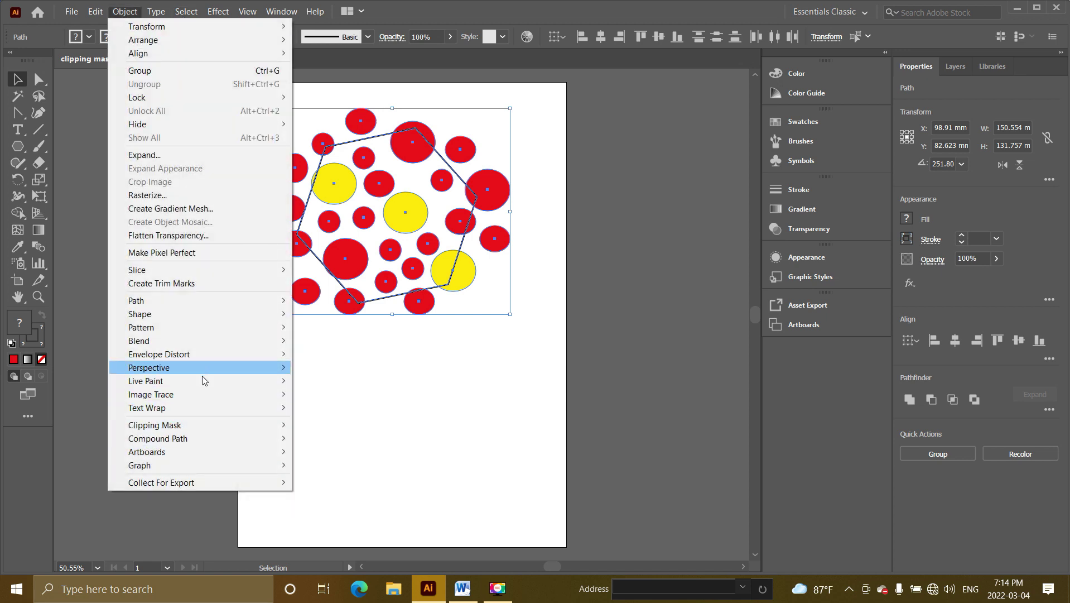
mouse_move(155, 425)
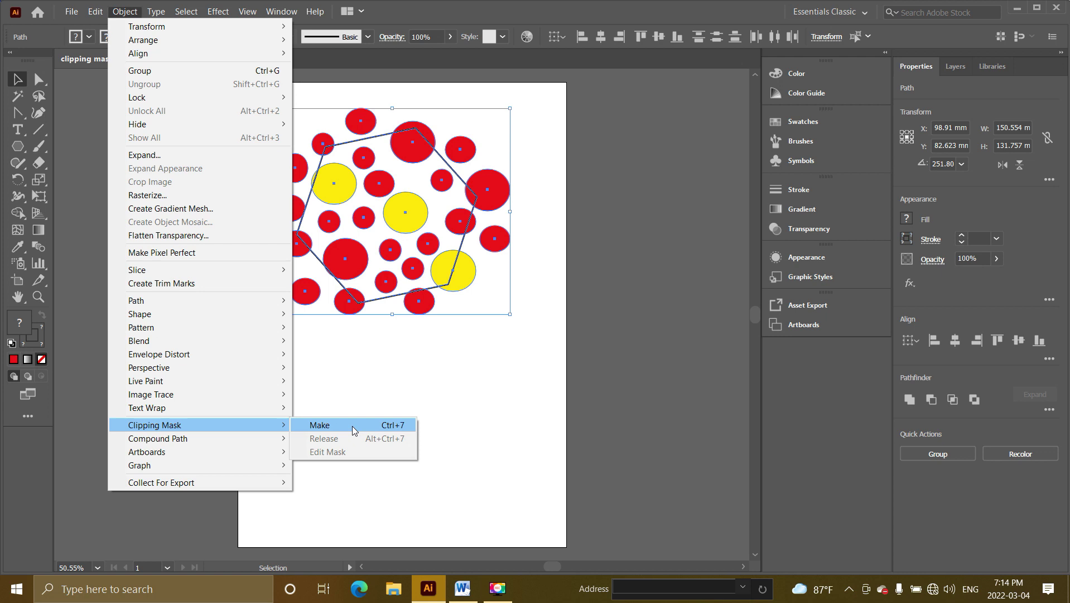
click(352, 426)
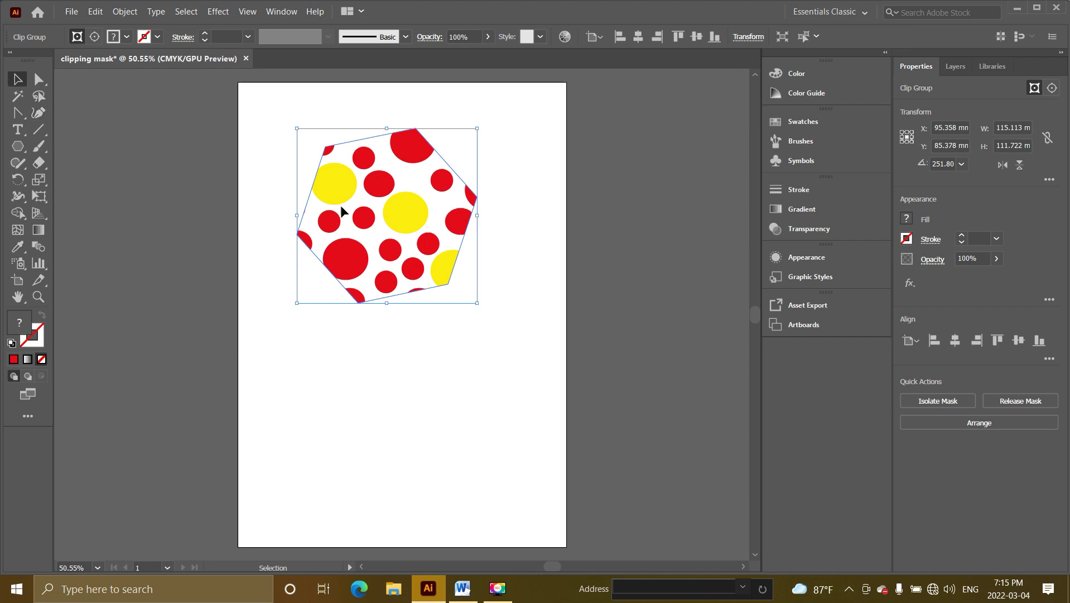
- Drag the hexagon clip group slightly to the left
drag(405, 207, 381, 208)
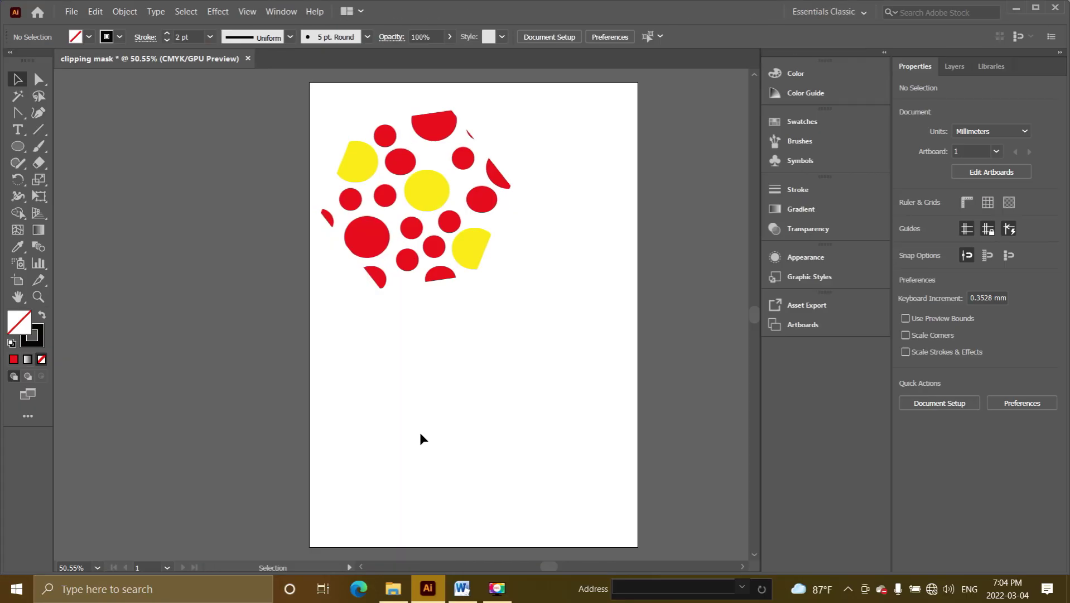
- Drag Amazing-Nature-wallpaper-62 from the Pictures folder onto the Illustrator canvas
click(394, 595)
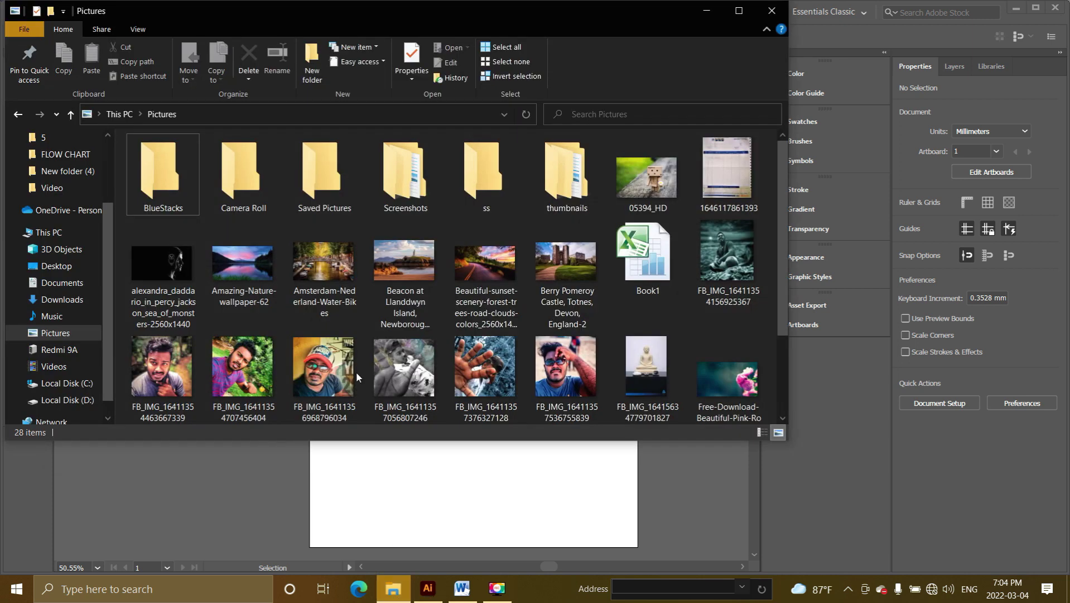
drag(355, 21, 708, 72)
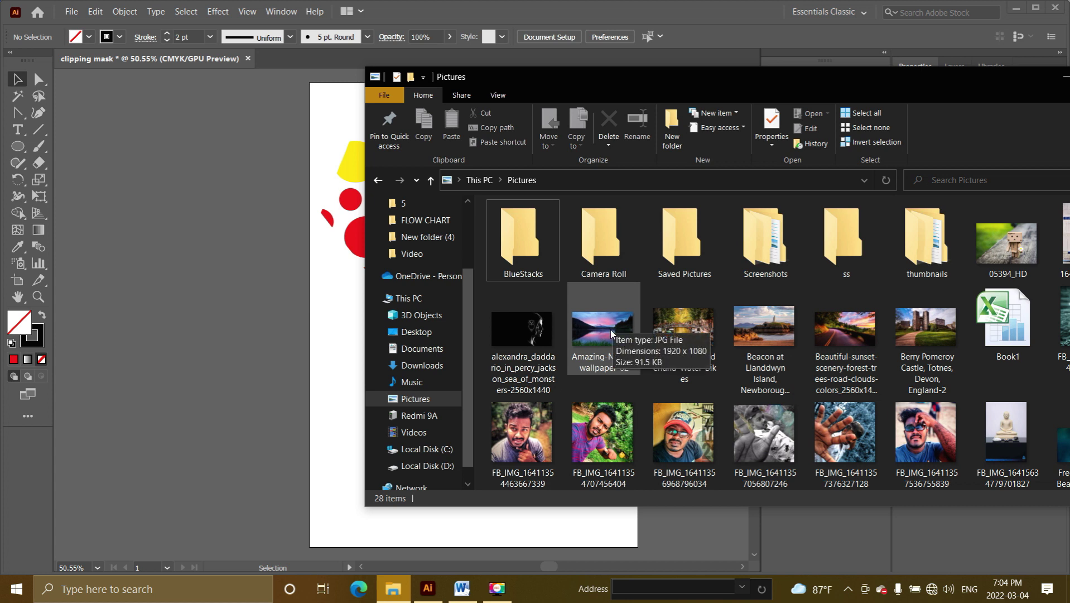
drag(608, 332, 279, 332)
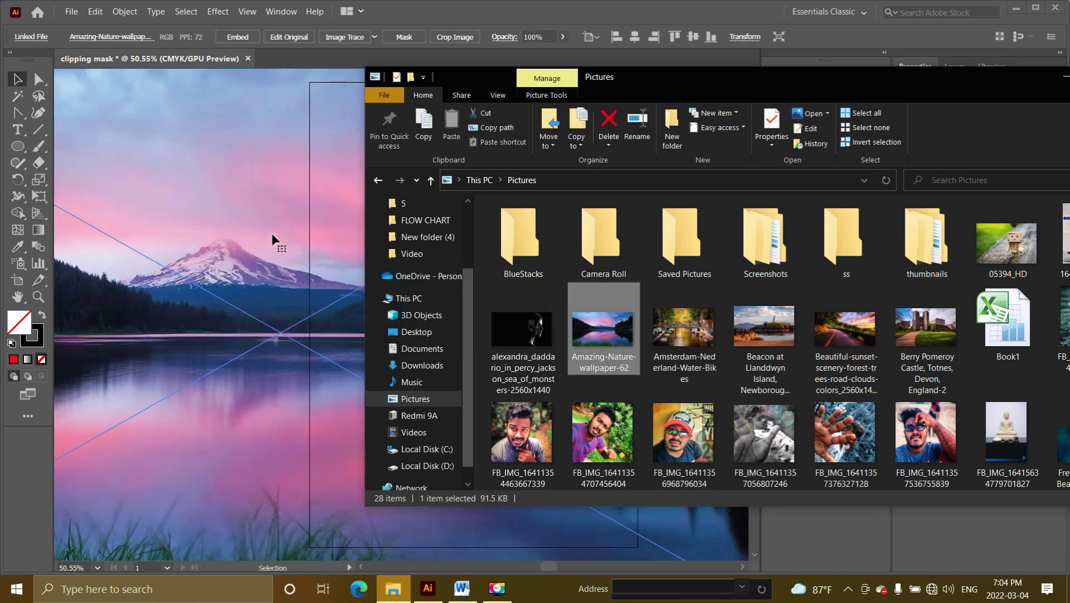
click(273, 239)
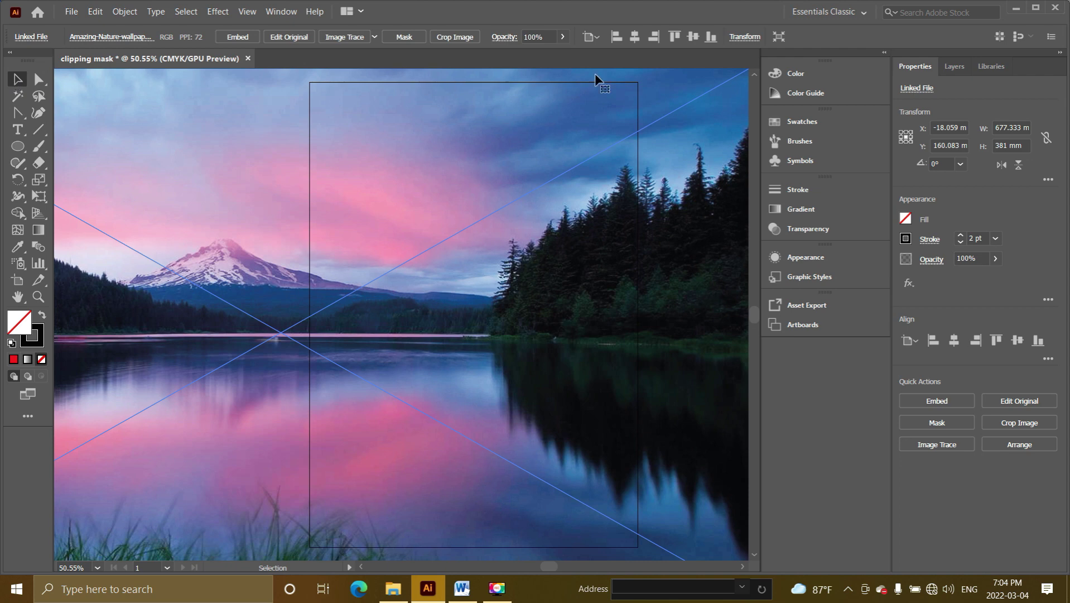
- Scale the photo to about 145 x 139 mm, place it lower right, and raise the hexagon
drag(706, 142, 712, 115)
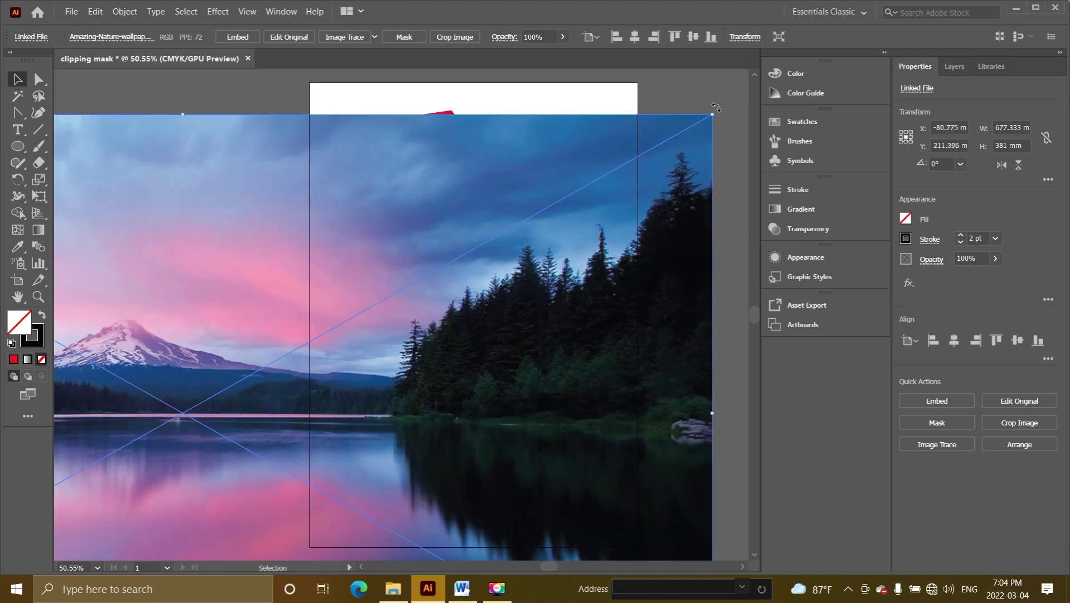
mouse_move(712, 115)
mouse_down()
mouse_move(187, 417)
mouse_move(625, 131)
mouse_move(318, 209)
mouse_up()
mouse_move(295, 336)
mouse_down()
mouse_move(326, 364)
mouse_move(574, 418)
mouse_move(578, 409)
mouse_up()
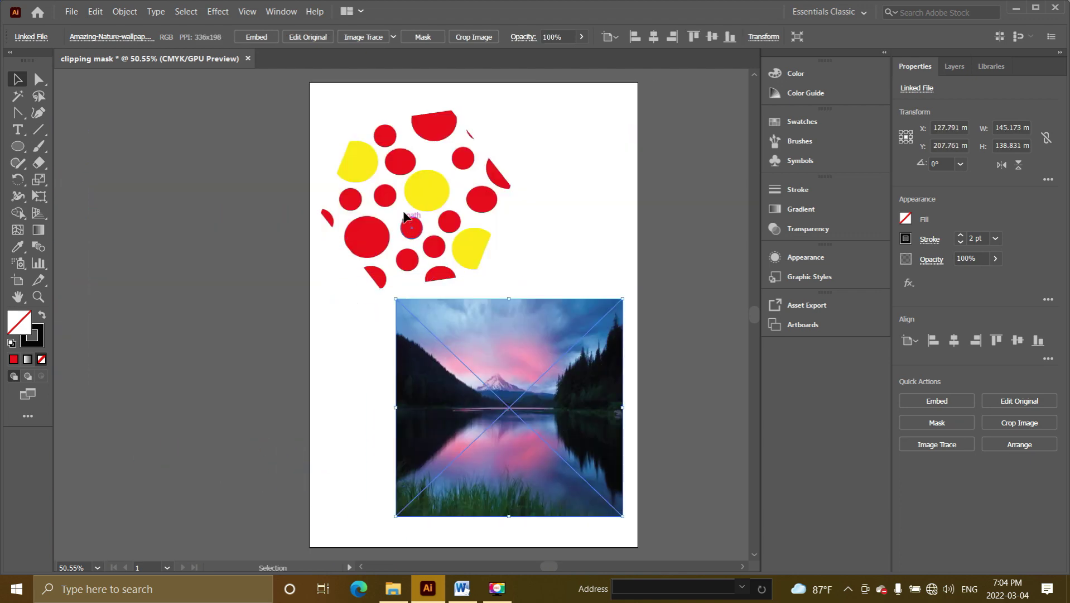
mouse_move(397, 175)
mouse_down()
mouse_move(388, 143)
mouse_move(419, 165)
mouse_up()
click(509, 349)
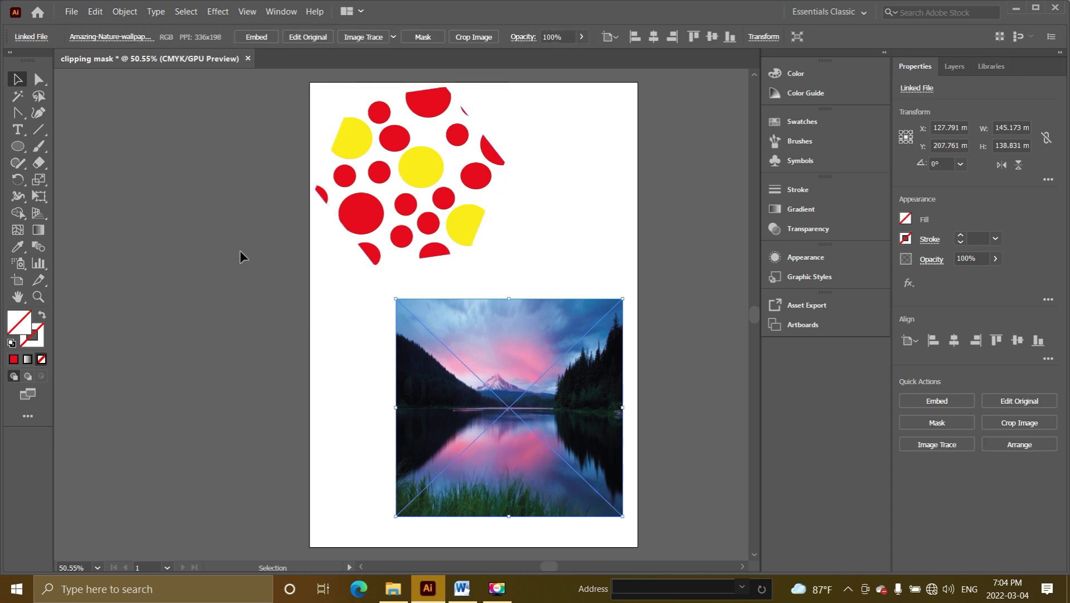
- Draw an unfilled hexagon, about 101.8 x 106.5 mm, left of the artboard with the Polygon Tool
click(16, 147)
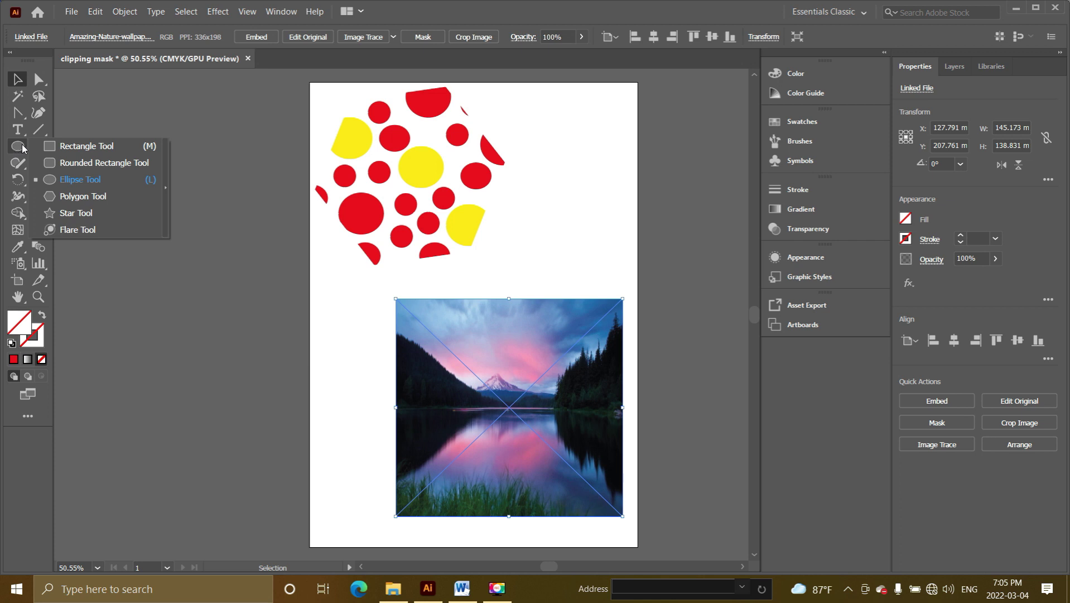
click(95, 195)
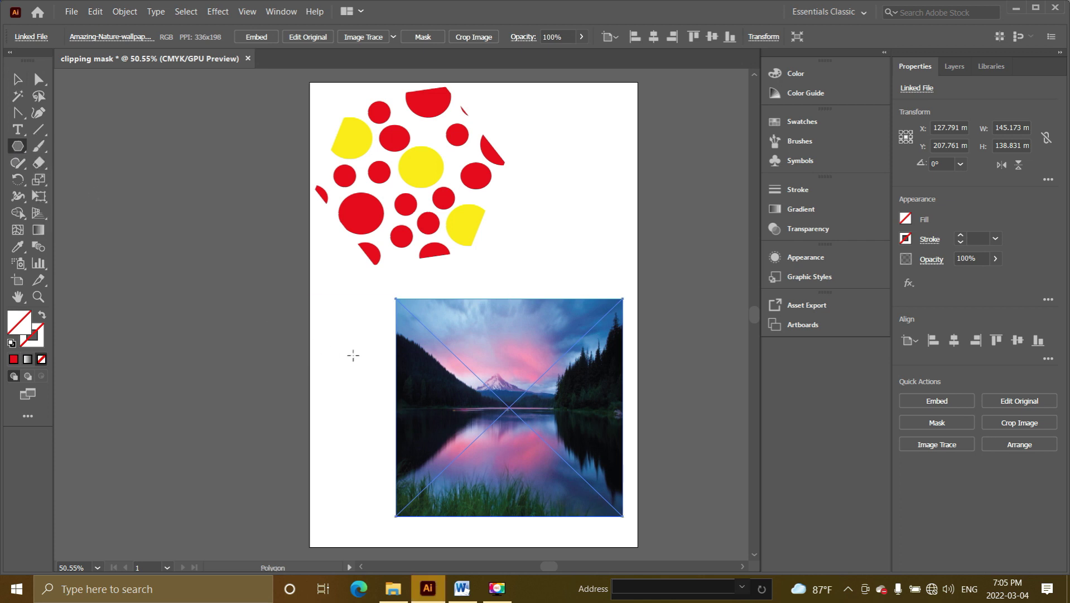
drag(206, 335, 271, 391)
click(17, 79)
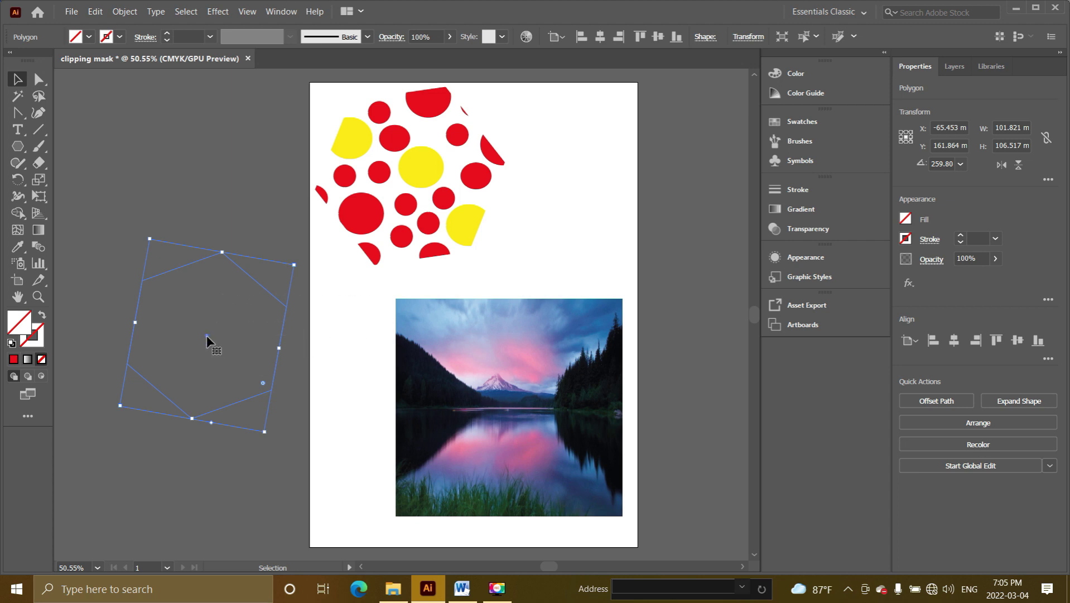
- Give the hexagon a black 2 pt outline and place it over the landscape photo
drag(206, 335, 332, 358)
click(210, 37)
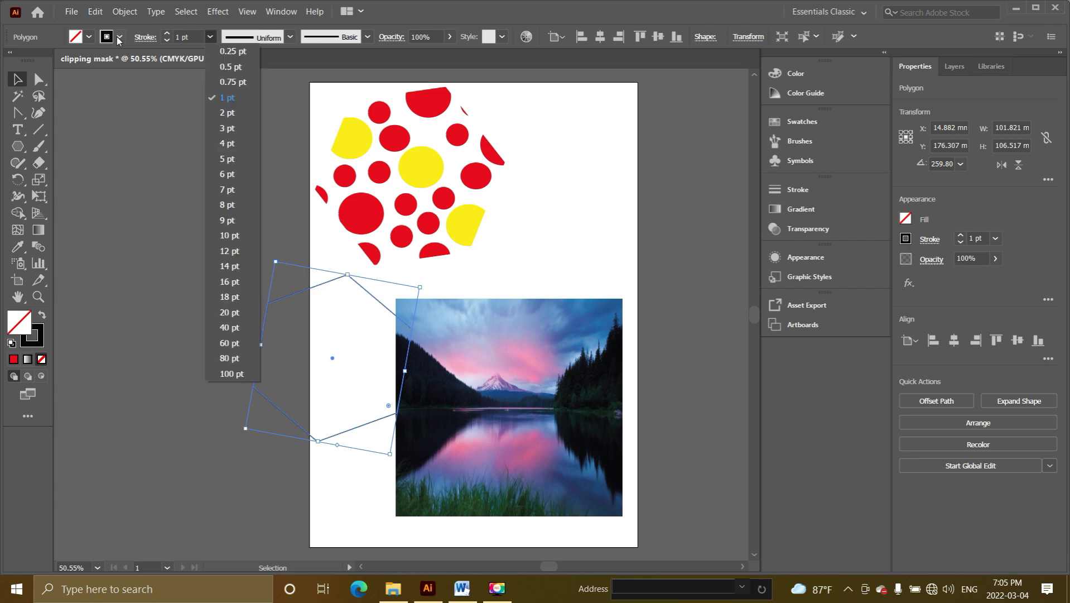
click(223, 101)
click(119, 36)
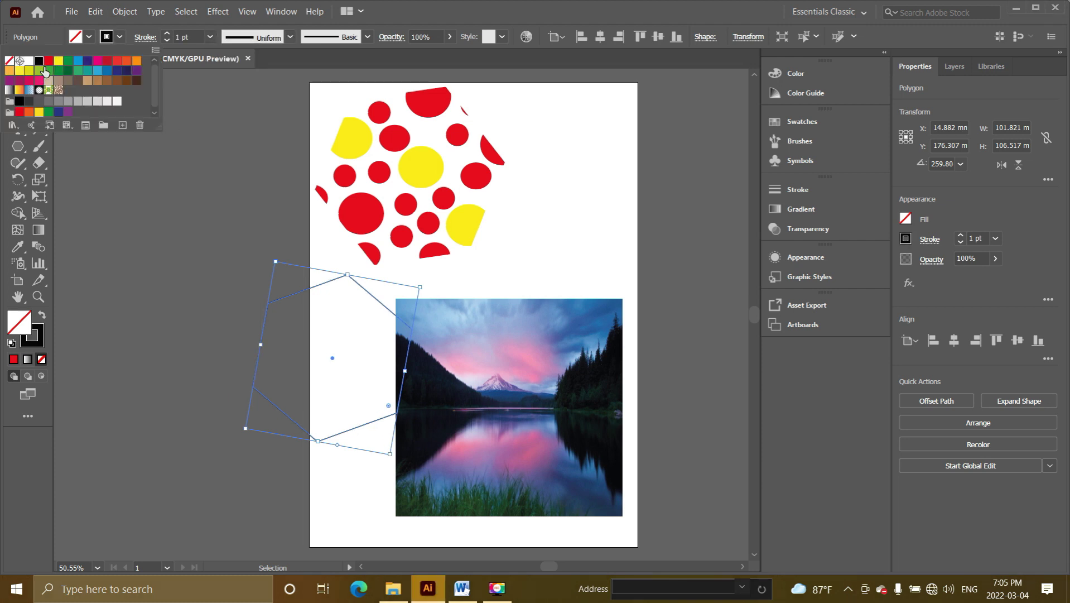
click(210, 38)
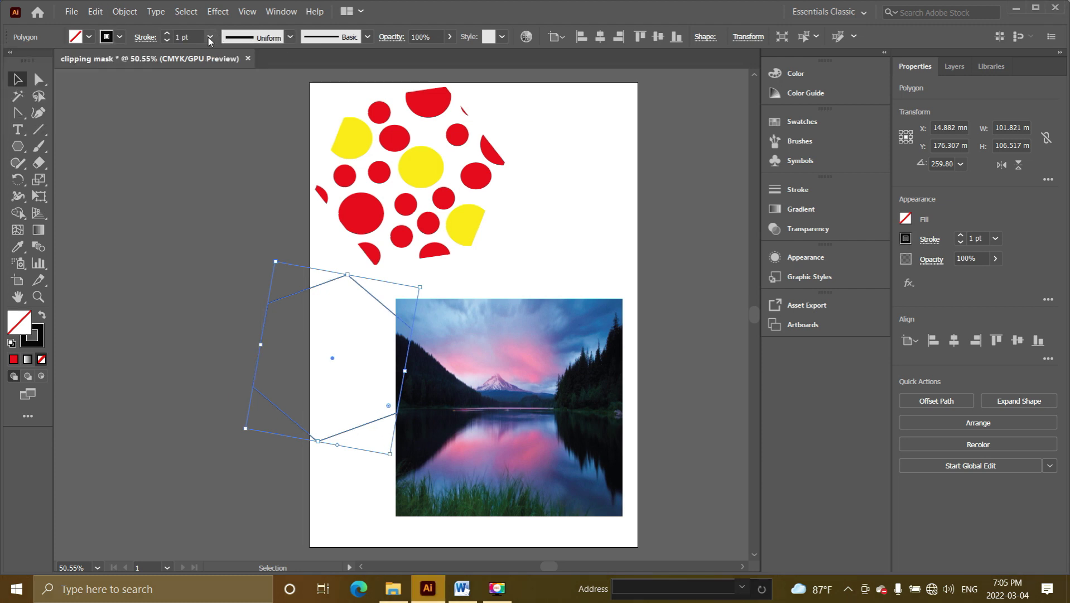
click(209, 38)
click(228, 113)
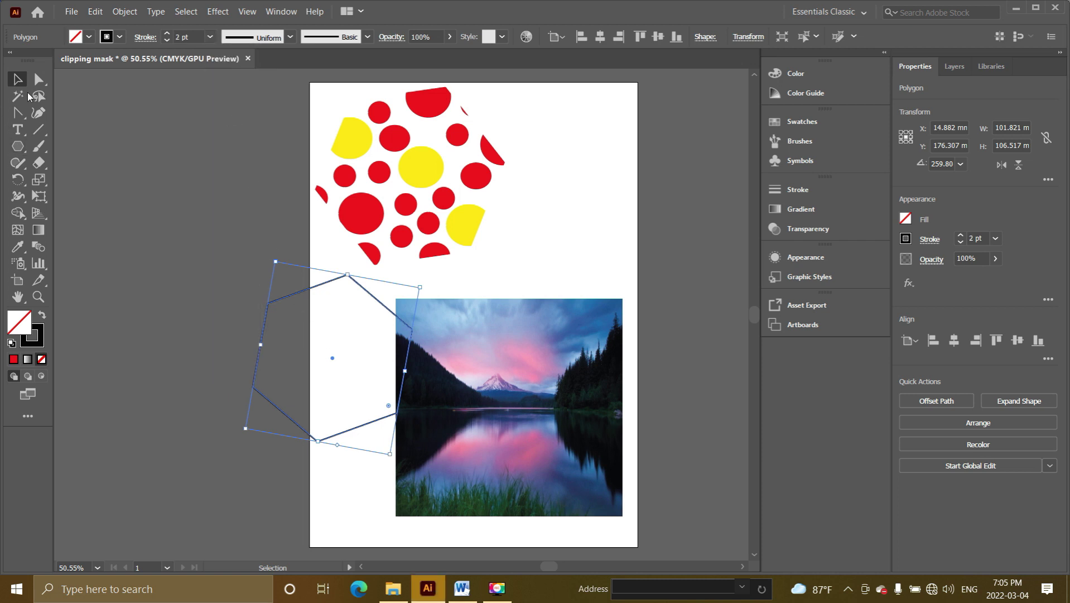
drag(333, 362, 505, 406)
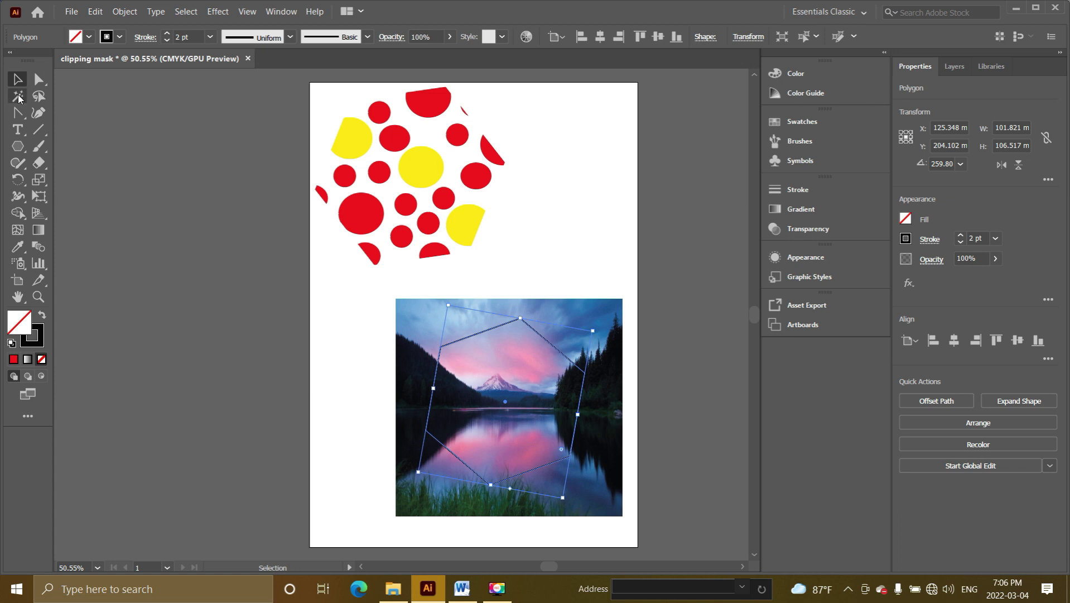
click(119, 12)
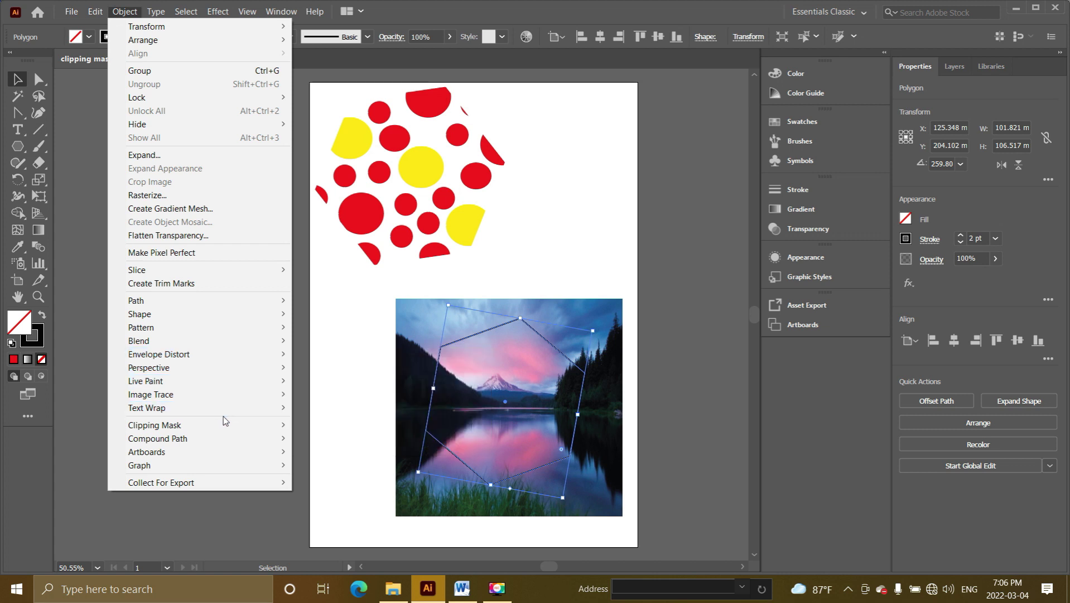
mouse_move(199, 425)
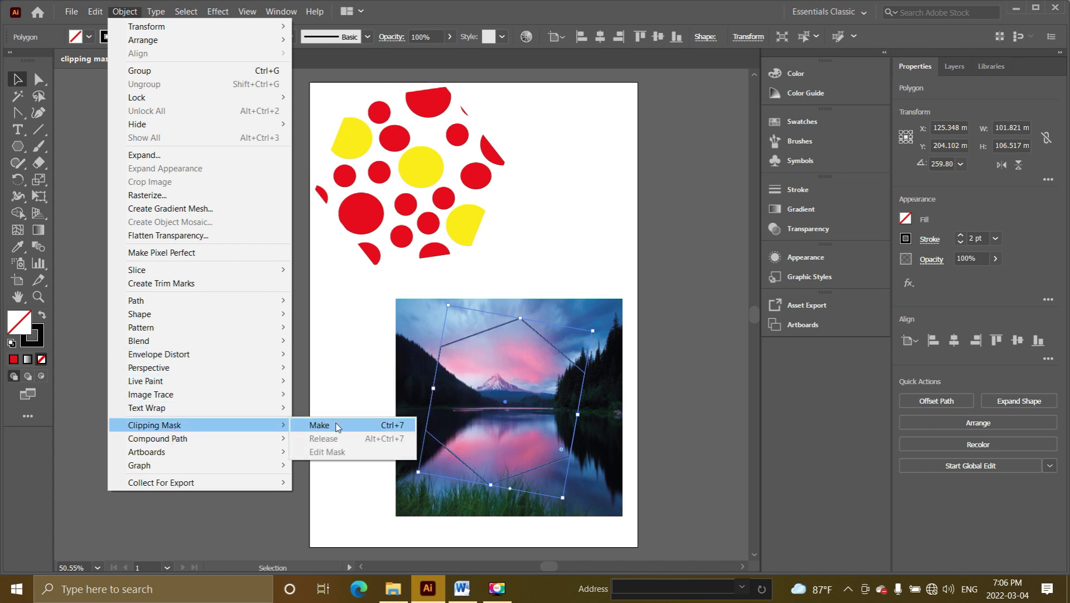
click(337, 426)
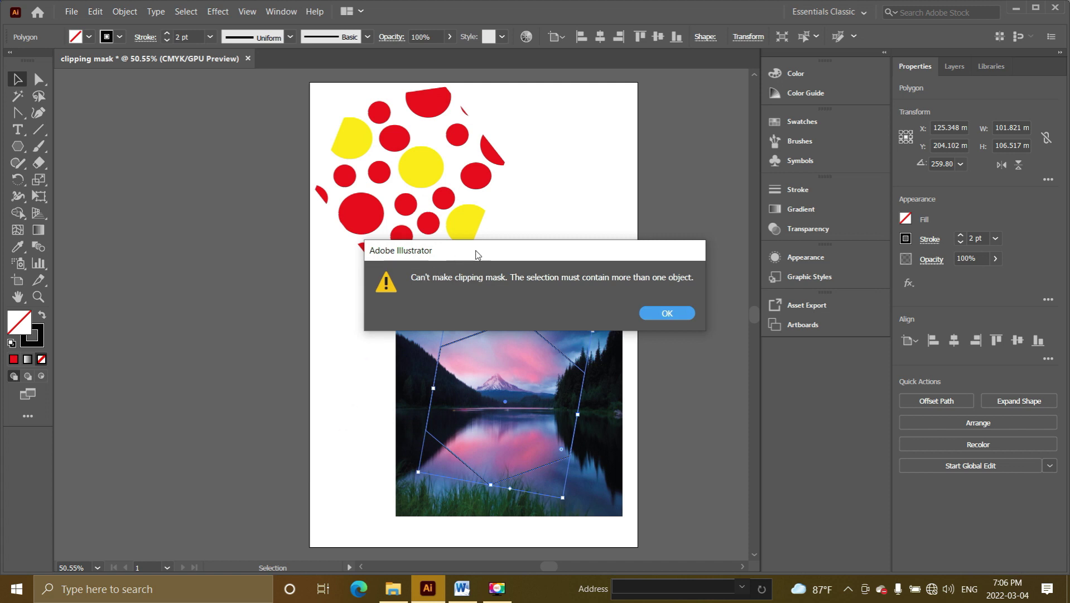
drag(492, 249, 534, 210)
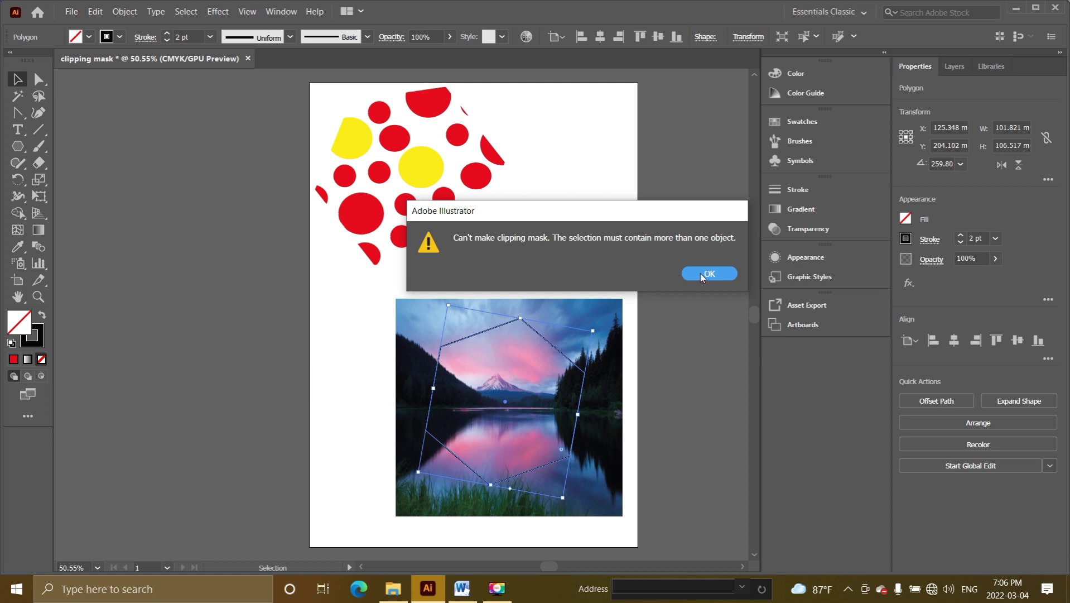
click(701, 272)
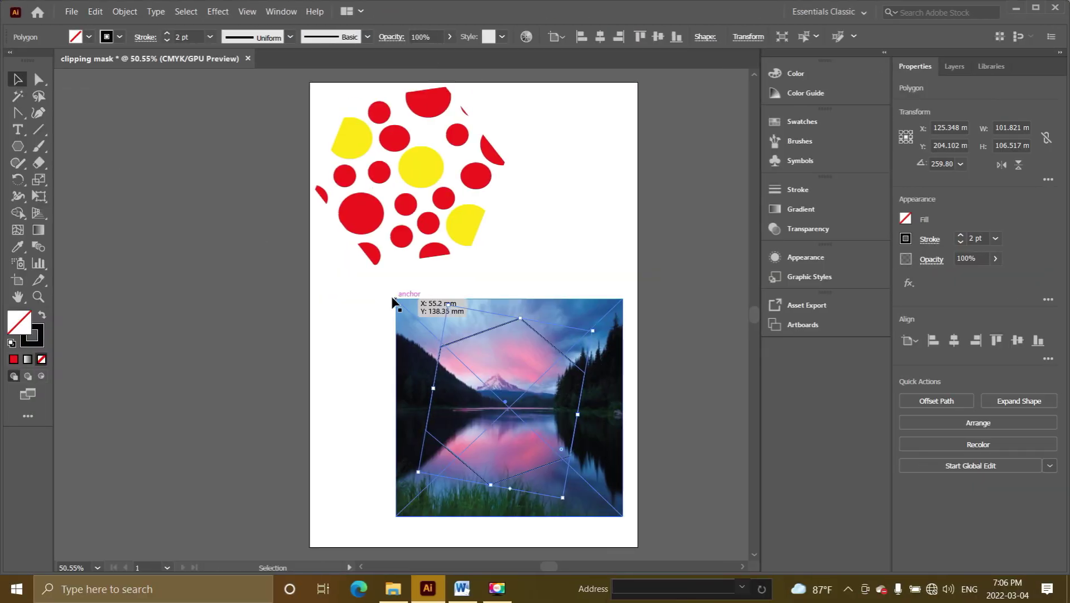
- Select the hexagon and landscape photo together and apply Object > Clipping Mask > Make
drag(367, 293, 662, 535)
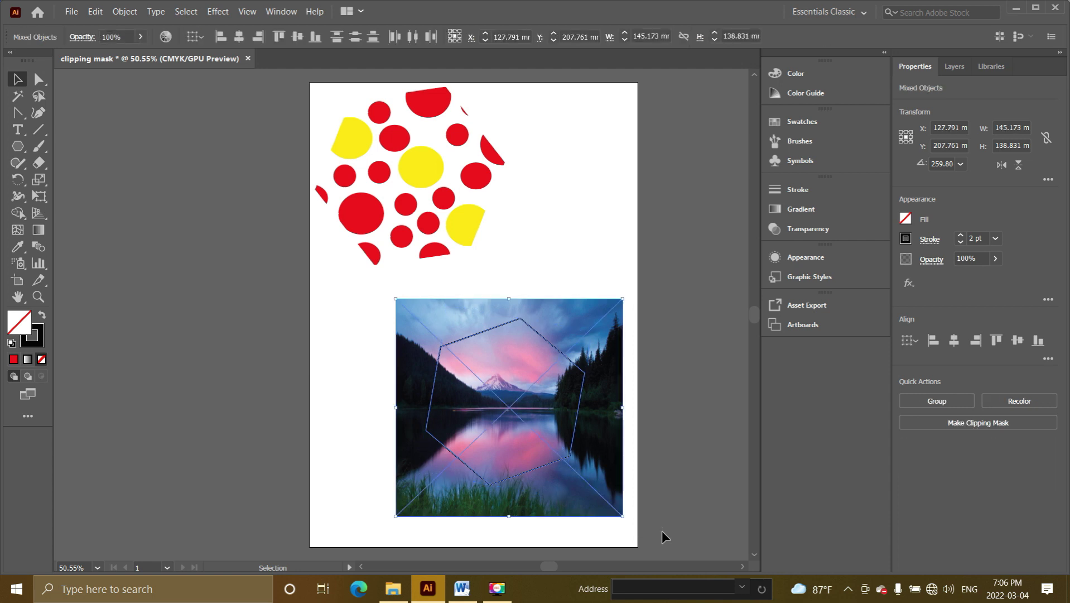
click(124, 12)
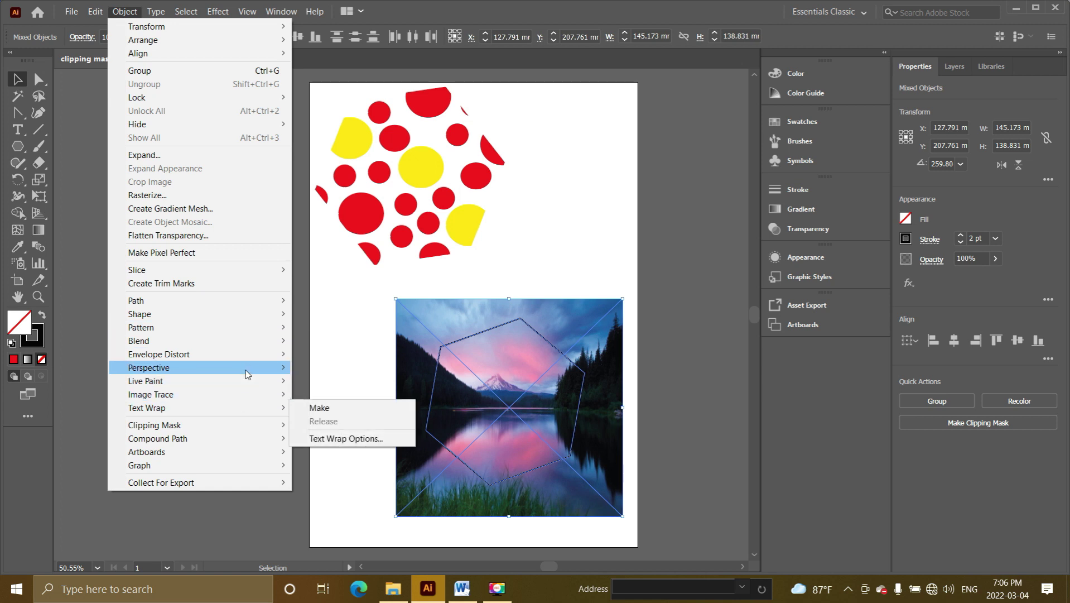
mouse_move(155, 425)
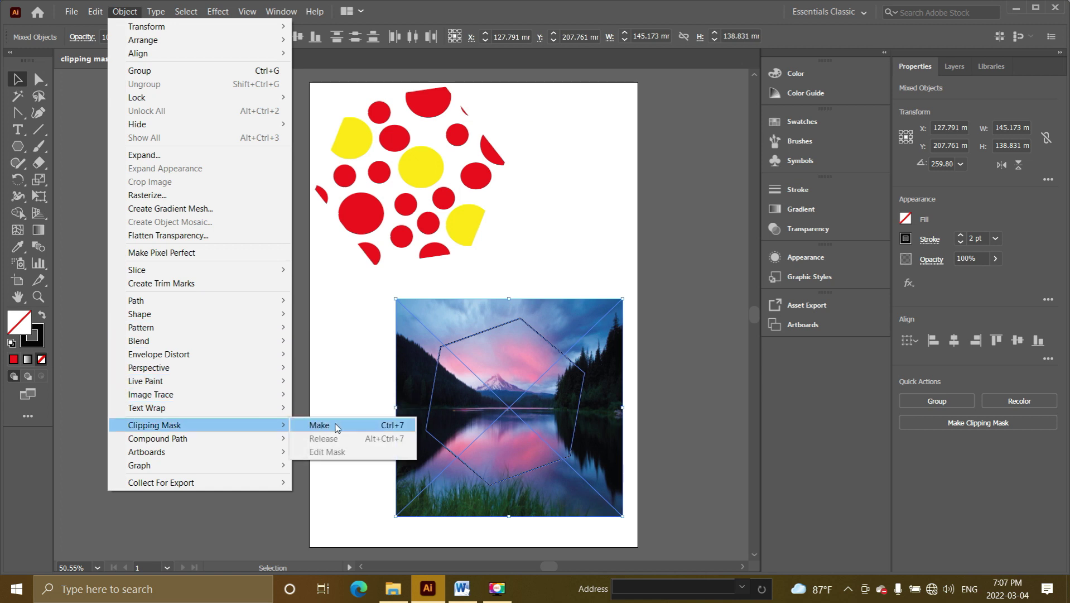
click(320, 425)
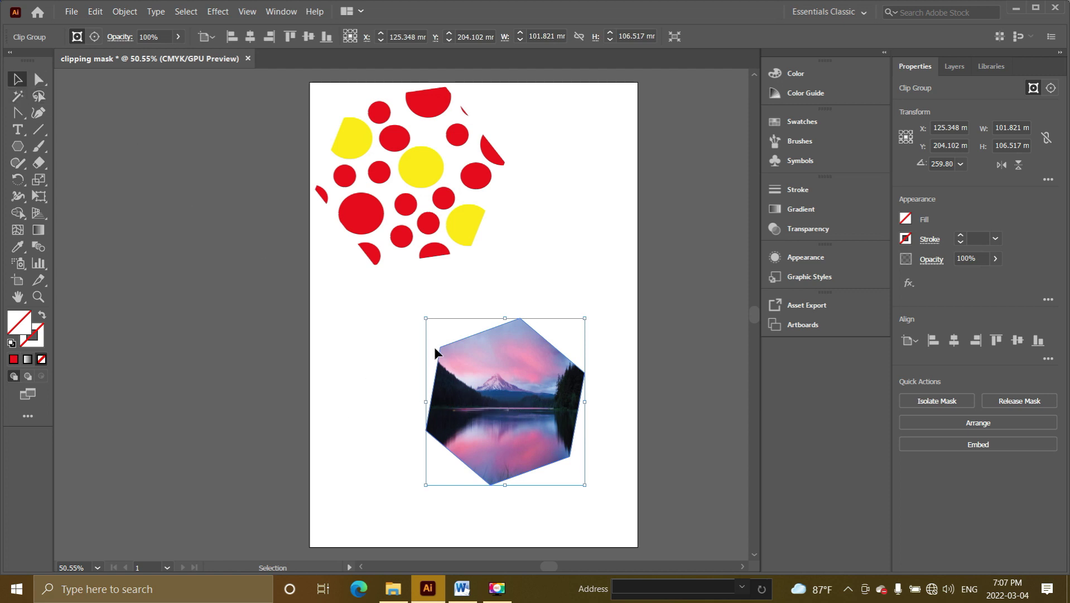
- Drag the photo clip group up beneath the circle hexagon, then undo the move
drag(493, 372, 490, 343)
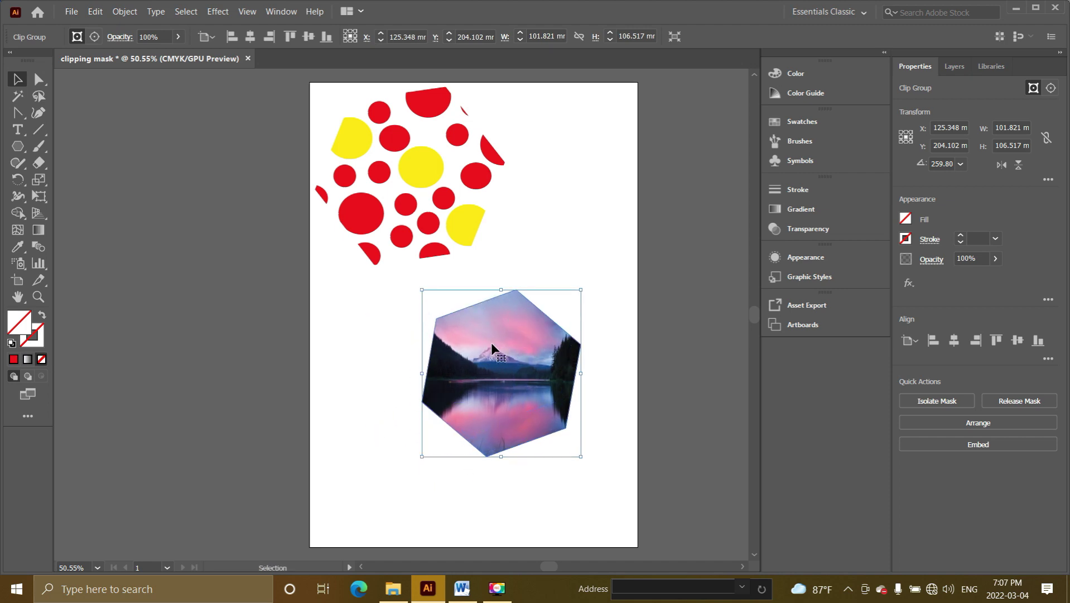
key(ctrl+z)
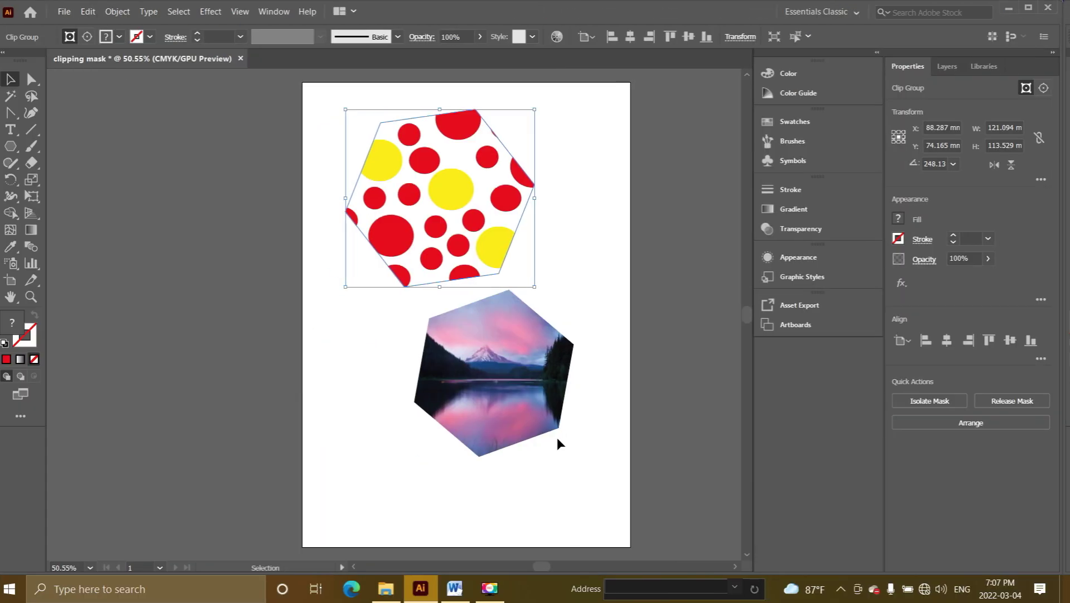